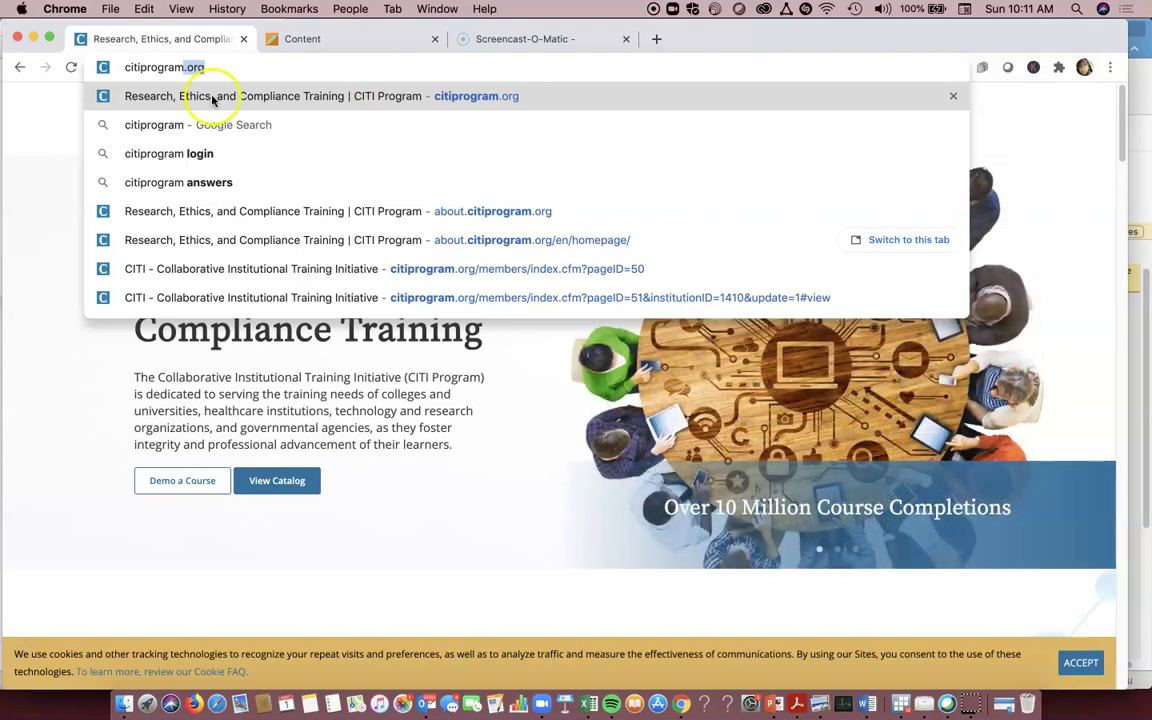
Step: Load citiprogram.org and bring up the CITI Log In page
type(".org")
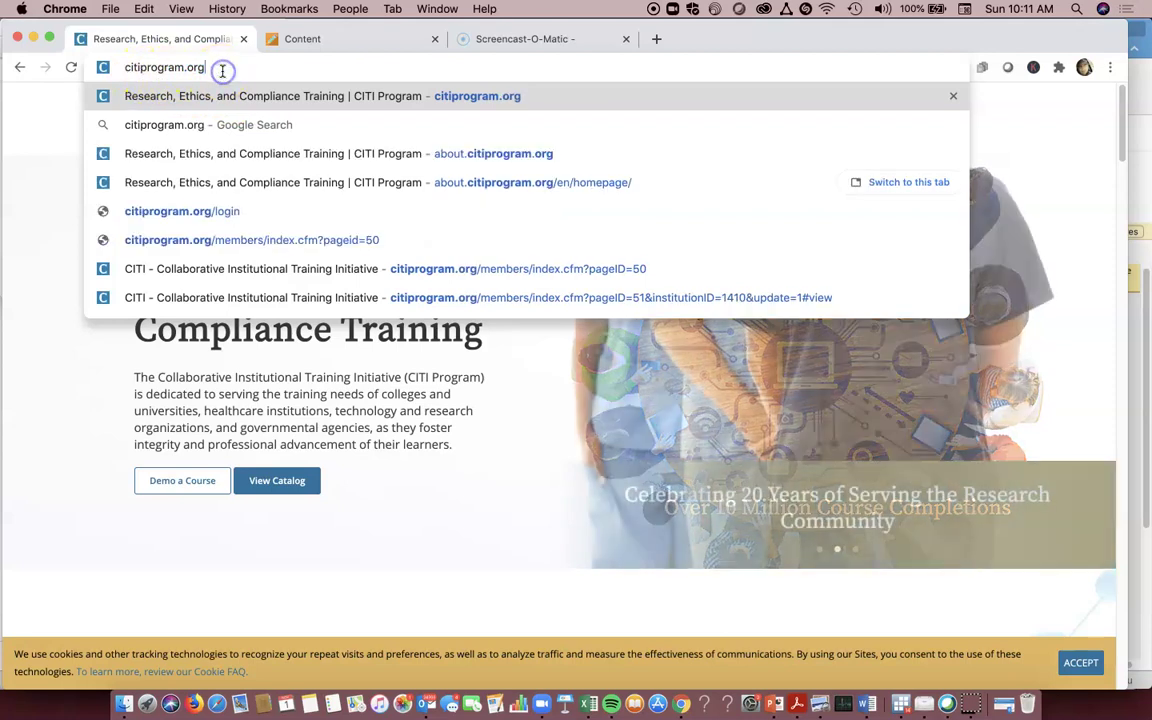
key("Return")
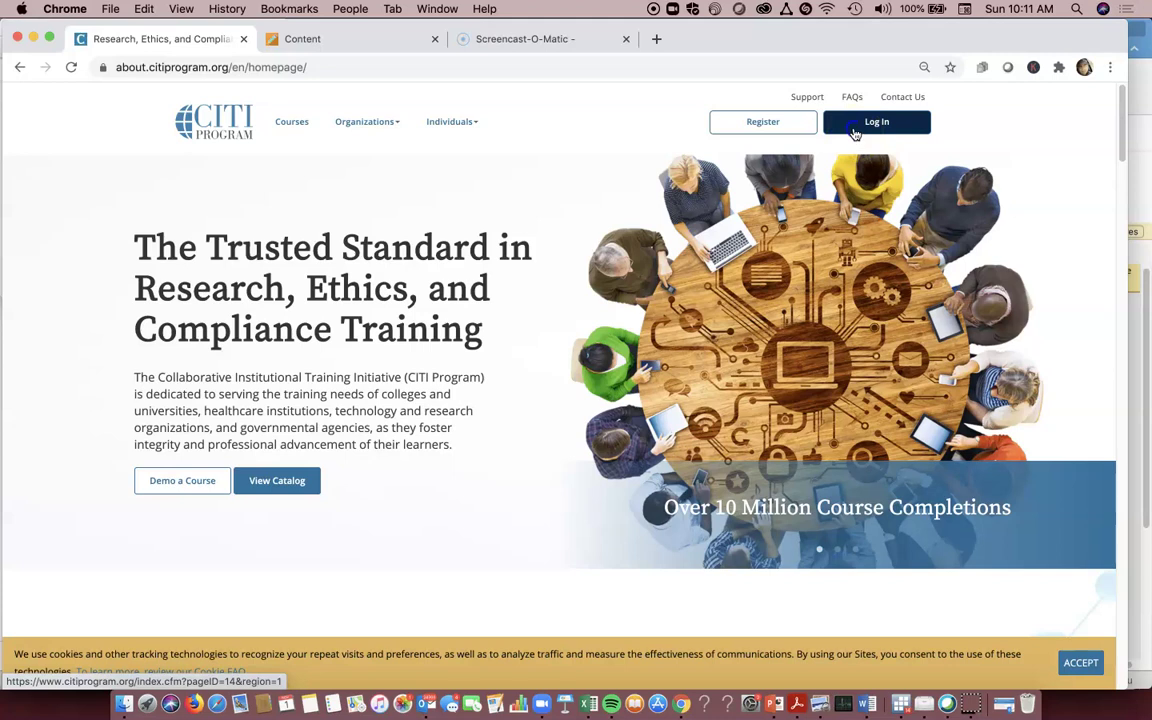
left_click(855, 128)
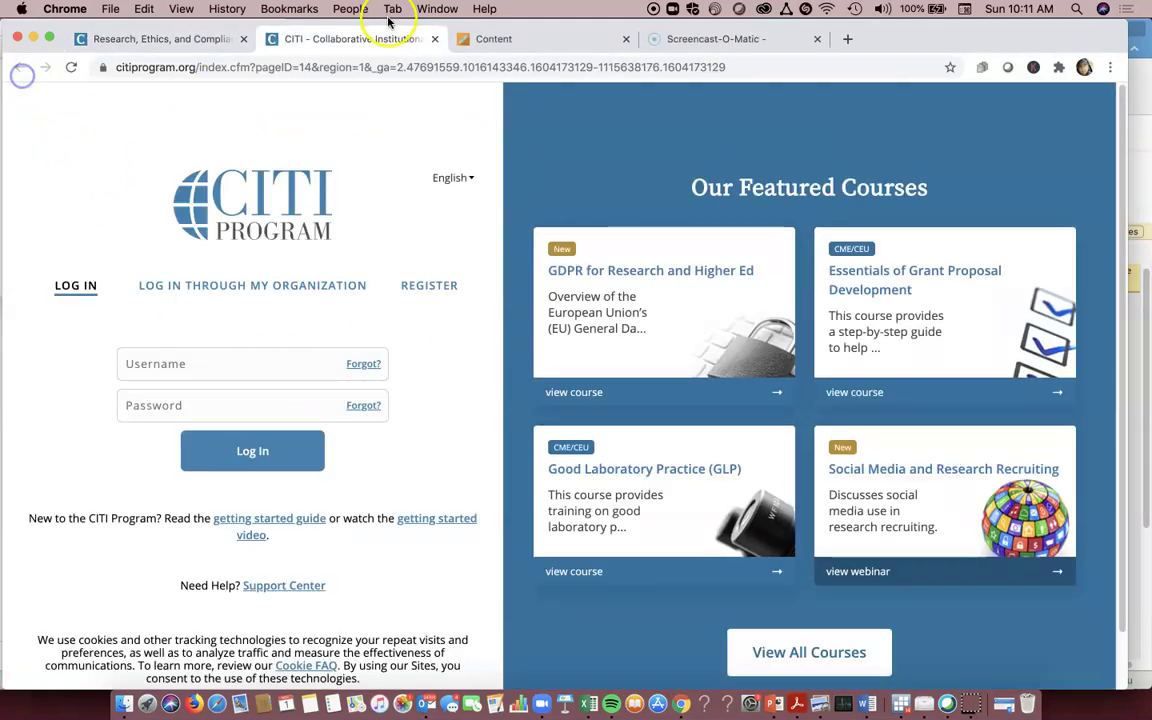
Step: Begin a new learner registration with Eastern Kentucky University as the organization
left_click(436, 39)
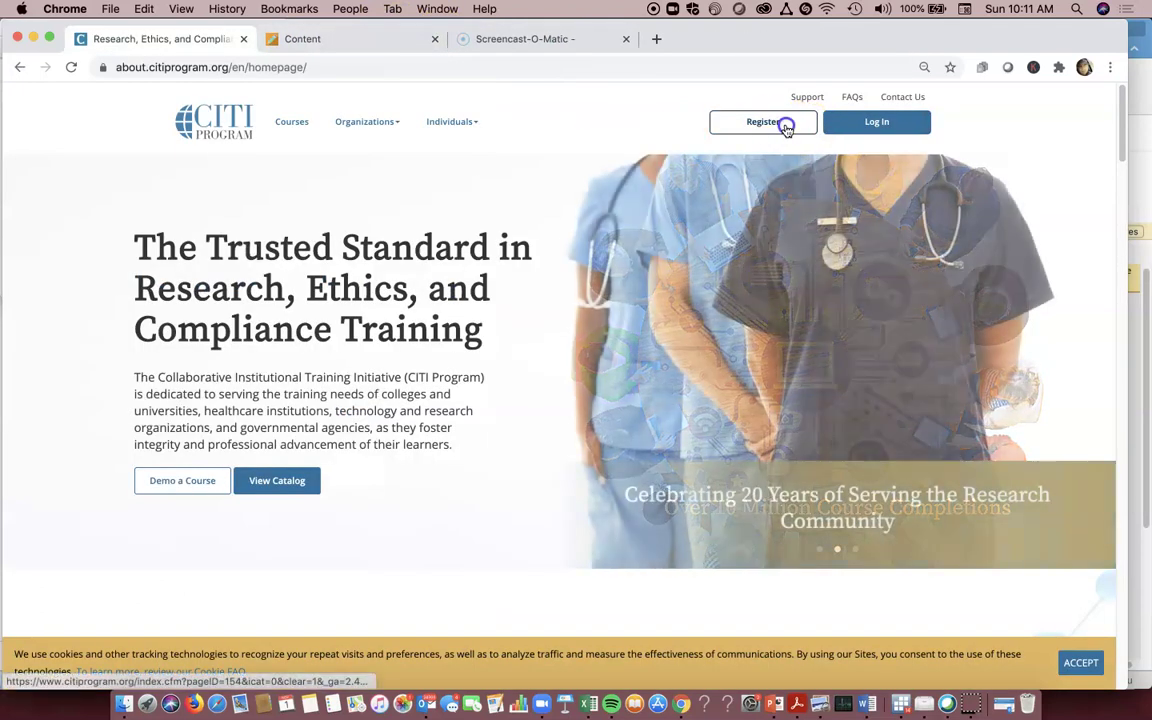
left_click(785, 124)
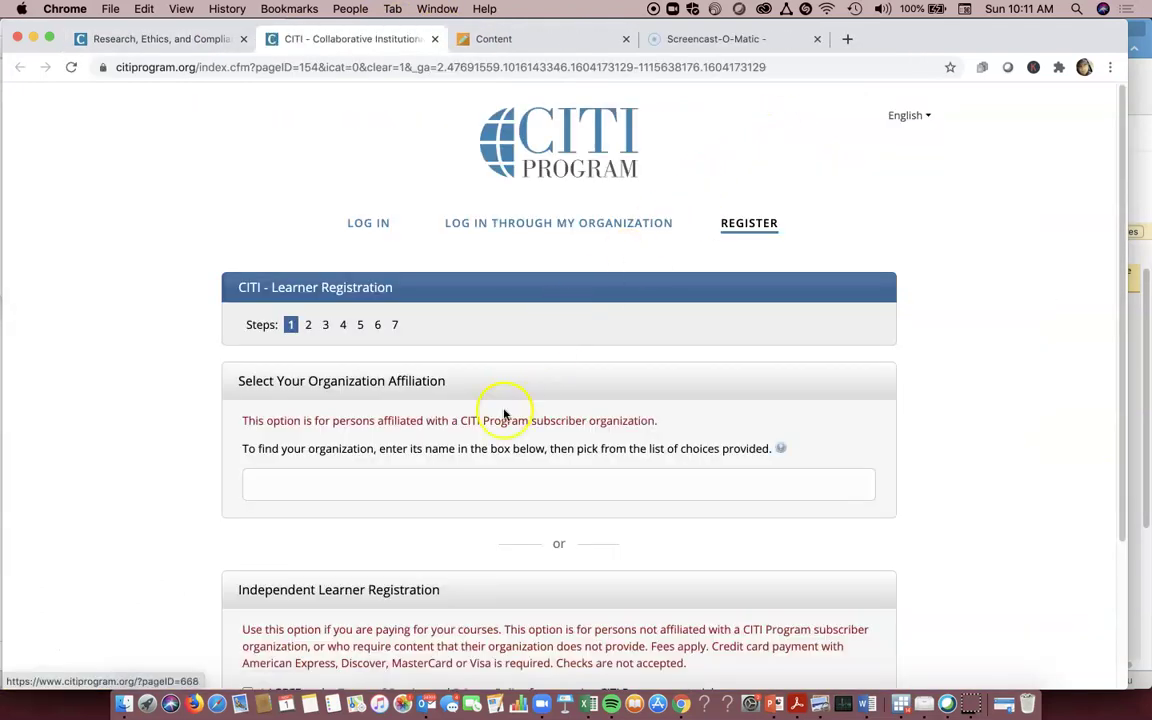
left_click(456, 480)
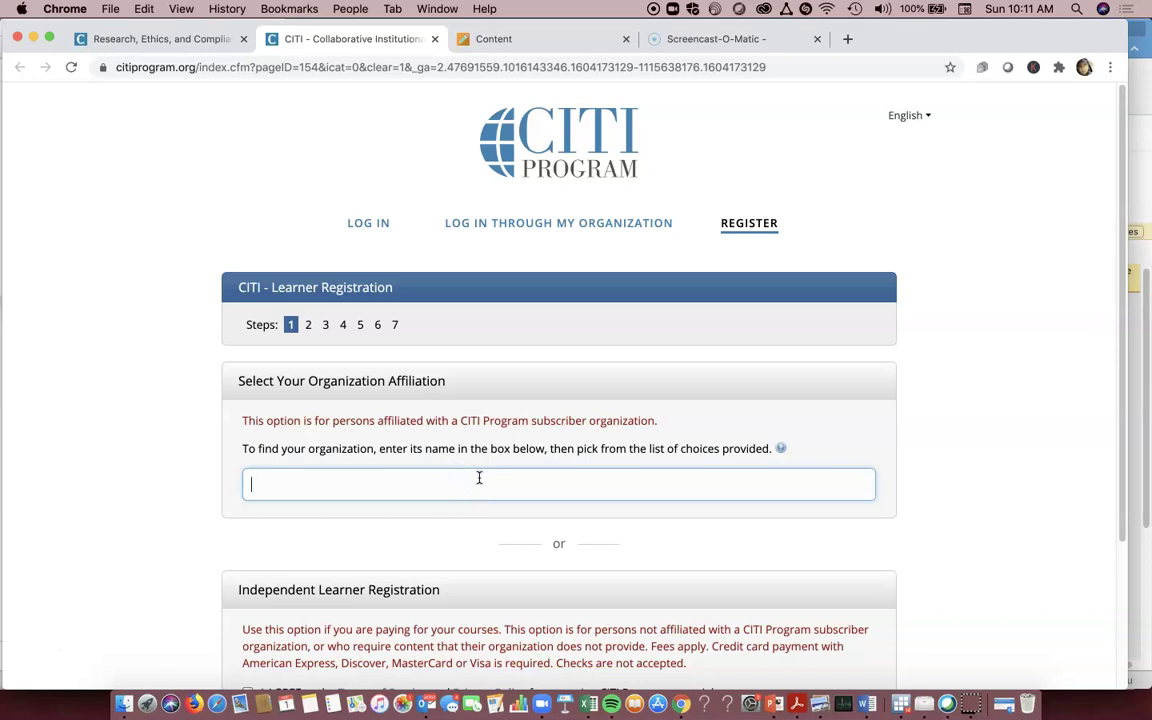
type("Eastern Ke")
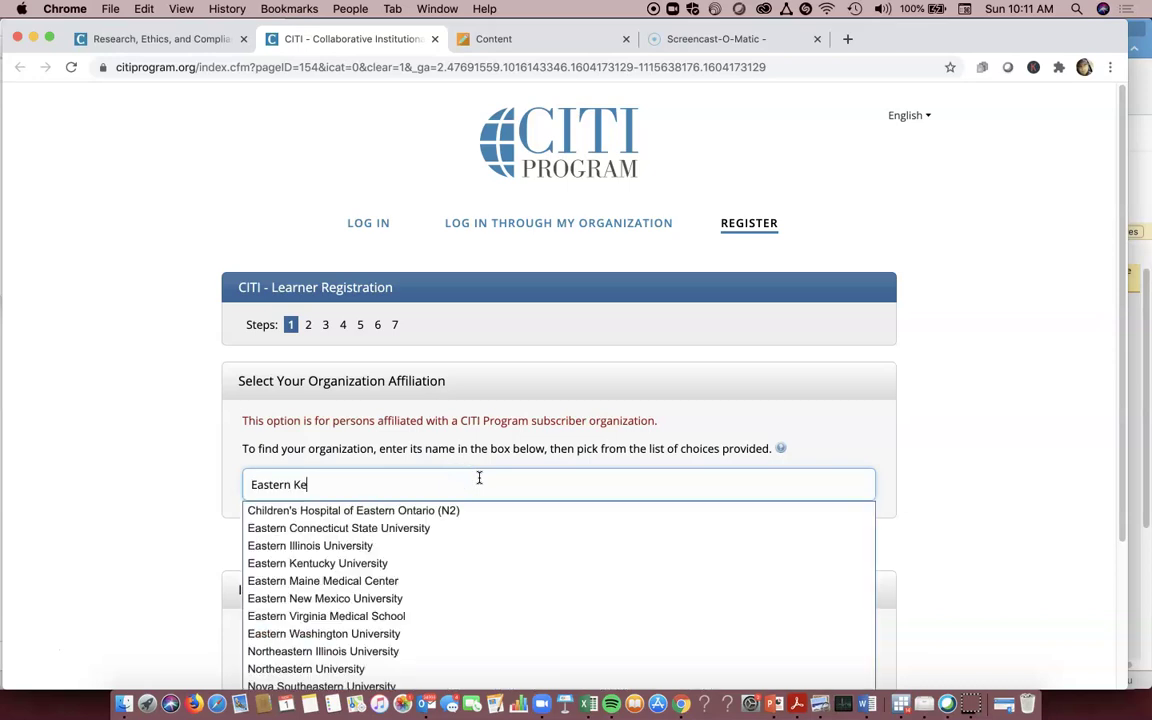
type("n")
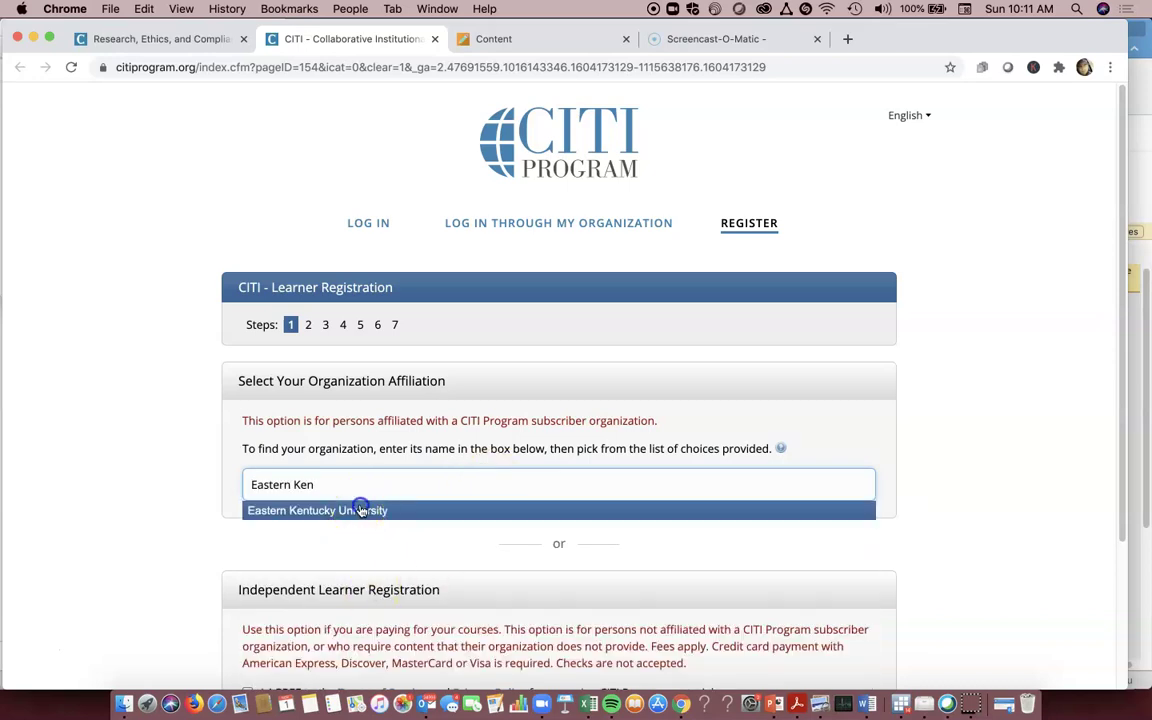
left_click(362, 509)
Step: Agree to the terms of service and affirm Eastern Kentucky University affiliation
scroll(430, 555, "down", 1)
left_click(247, 535)
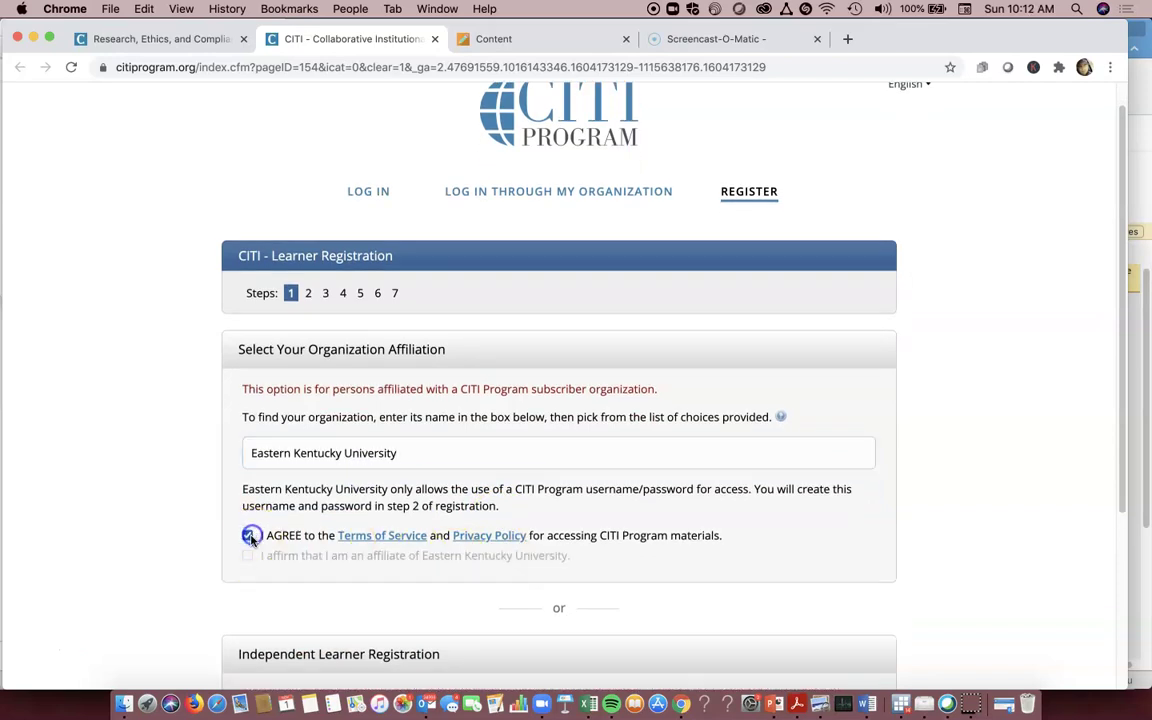
scroll(530, 578, "down", 1)
left_click(284, 530)
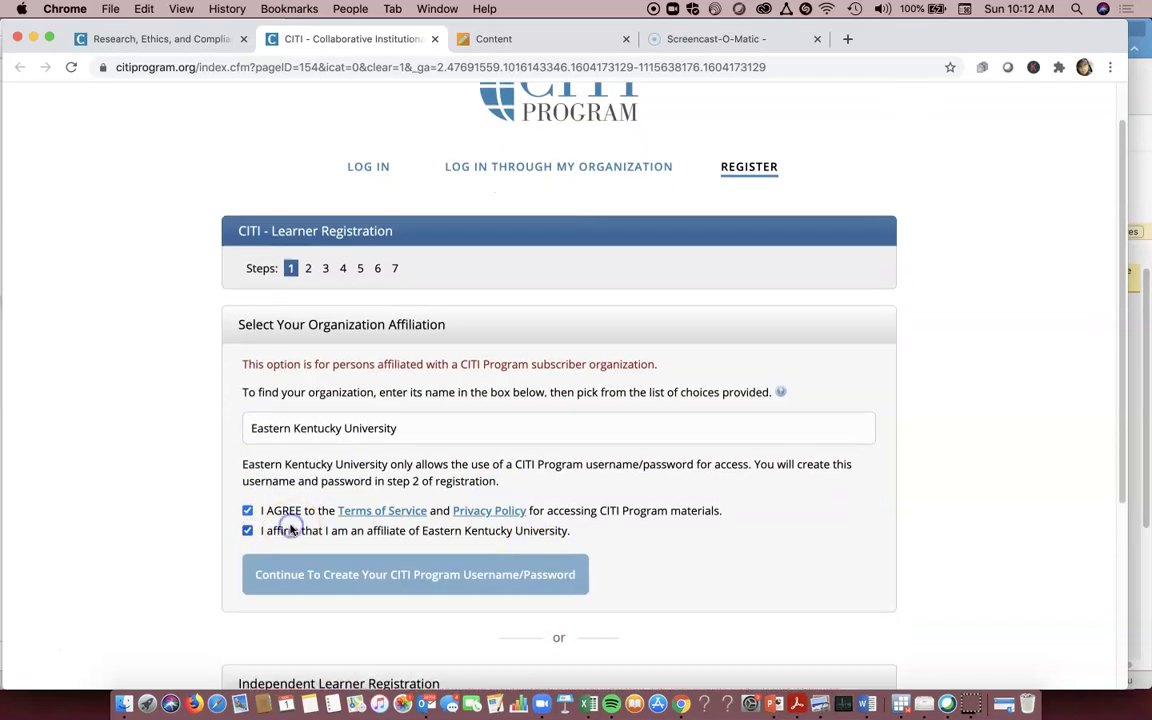
scroll(470, 540, "down", 1)
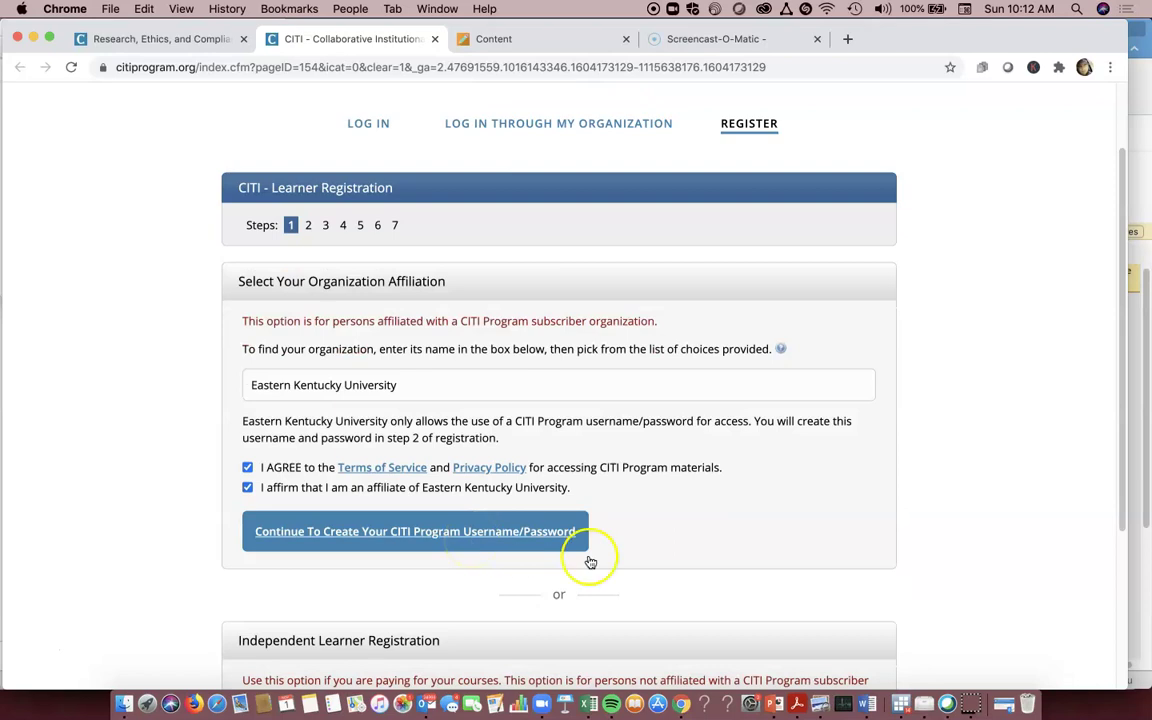
scroll(700, 563, "down", 2)
scroll(805, 570, "down", 2)
scroll(800, 580, "down", 1)
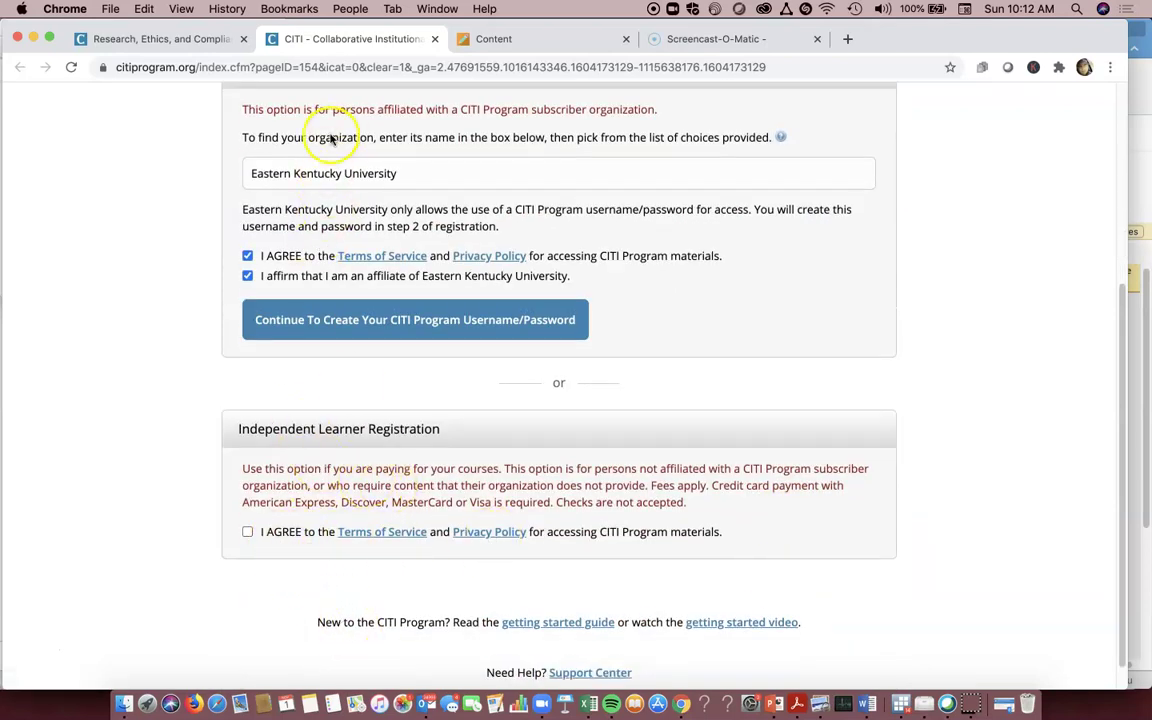
scroll(345, 165, "up", 1)
scroll(495, 350, "down", 2)
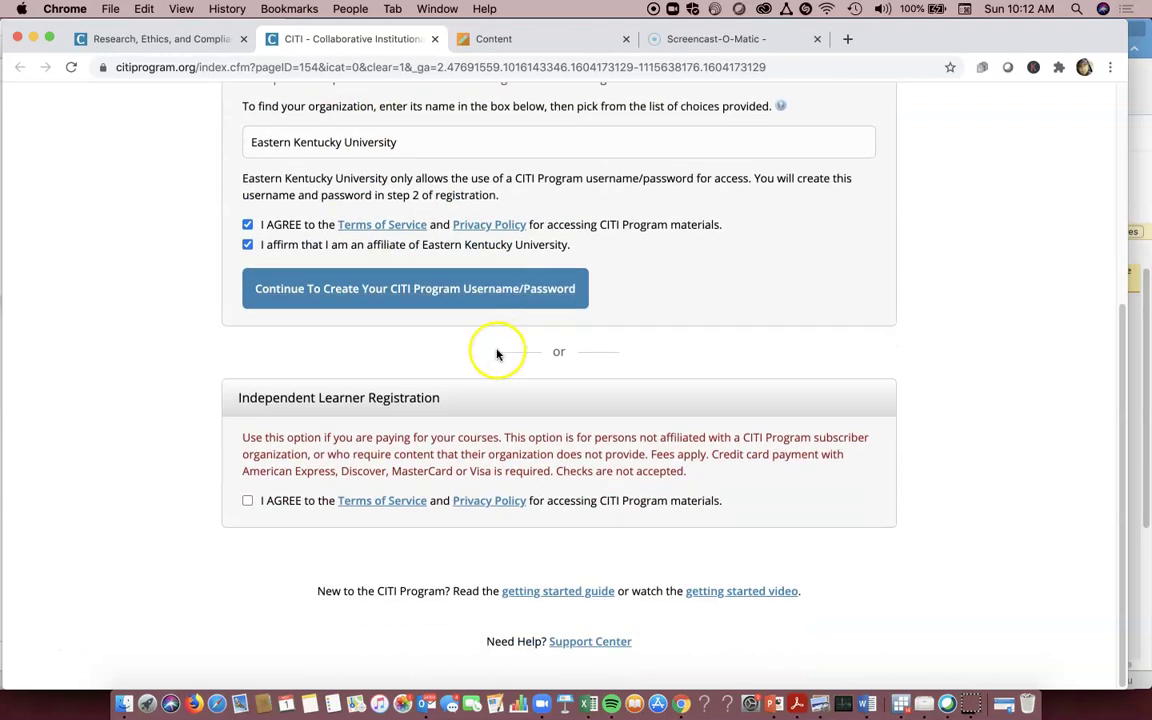
Step: Advance to the username/password step, review the name fields, then return to LOG IN's username field
left_click(440, 290)
left_click(326, 481)
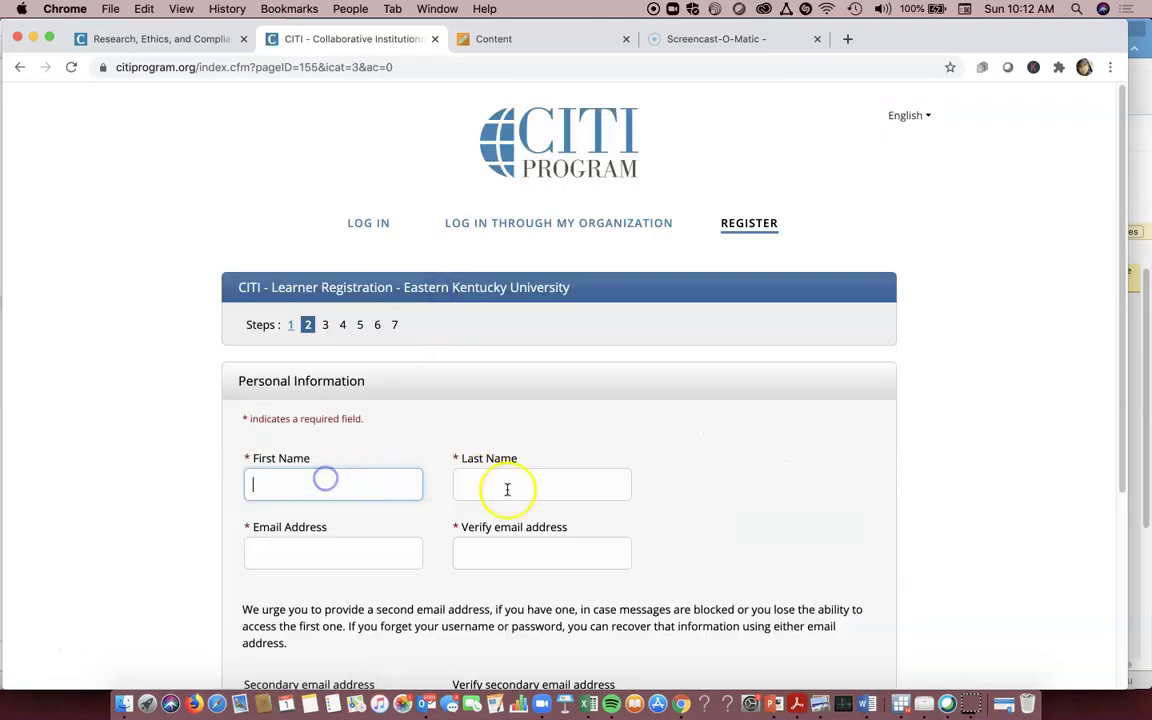
scroll(540, 500, "down", 5)
scroll(515, 495, "down", 1)
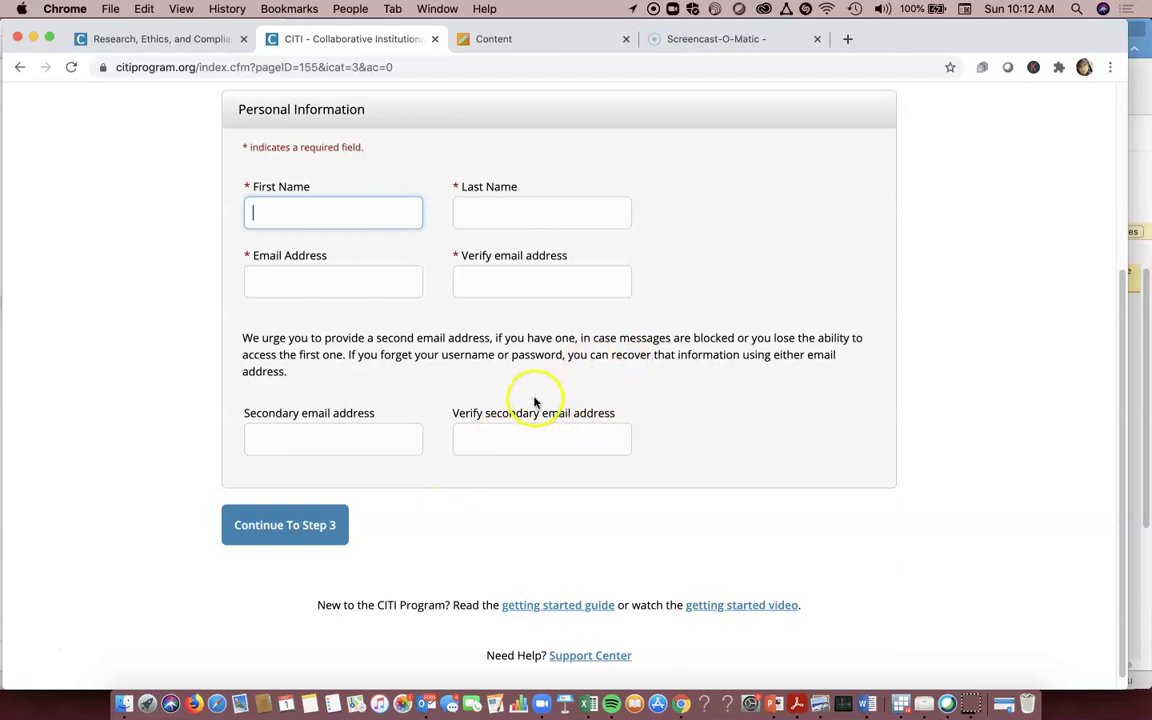
scroll(535, 402, "up", 1)
scroll(537, 476, "up", 5)
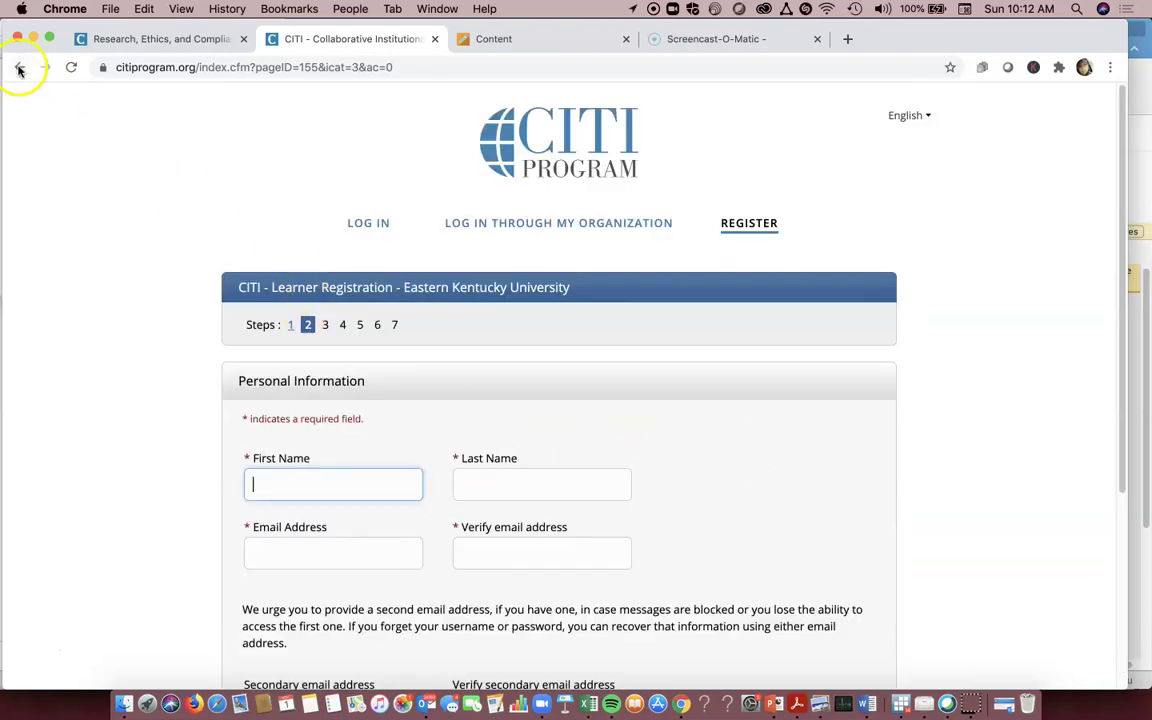
left_click(379, 224)
left_click(200, 360)
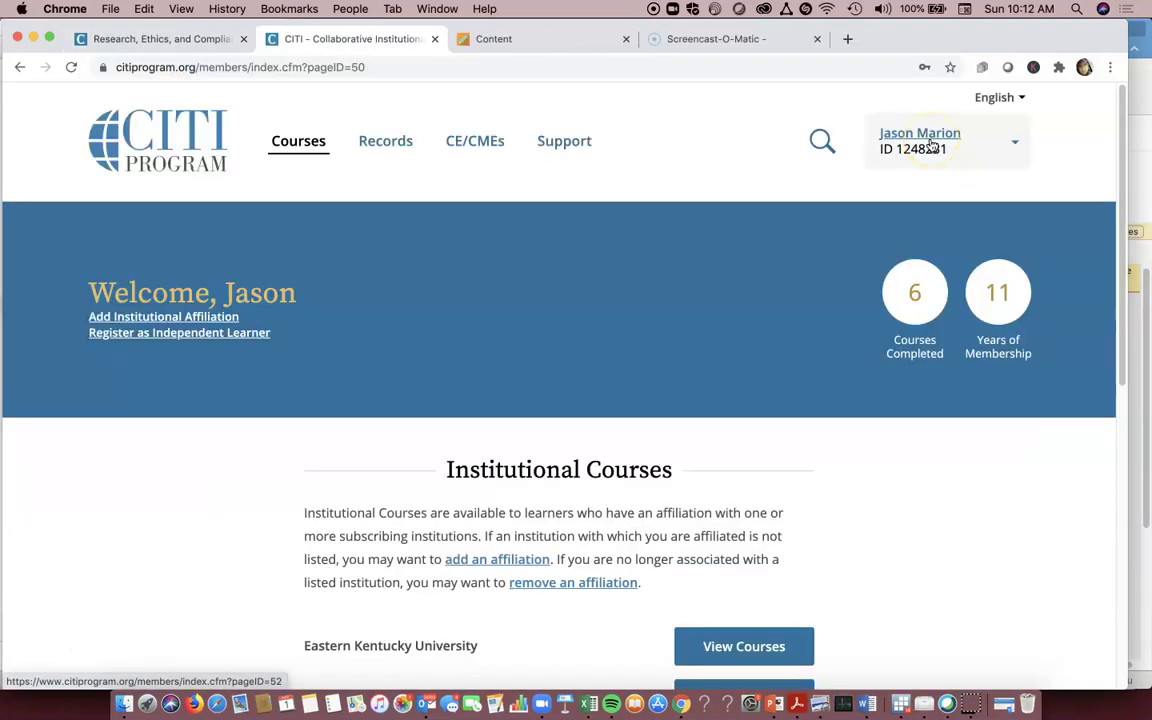
Step: Scroll down to Institutional Courses listing Eastern Kentucky University and Ohio State University
scroll(674, 411, "down", 1)
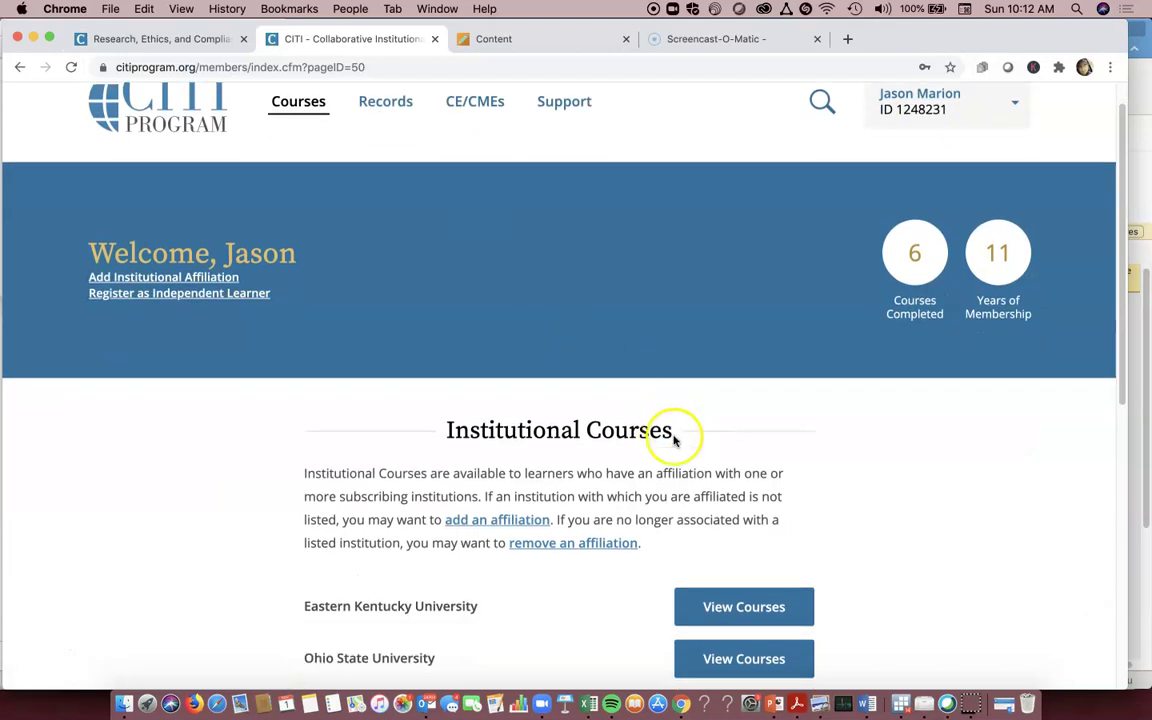
scroll(666, 437, "down", 1)
scroll(672, 450, "down", 1)
scroll(663, 452, "down", 1)
scroll(668, 478, "down", 1)
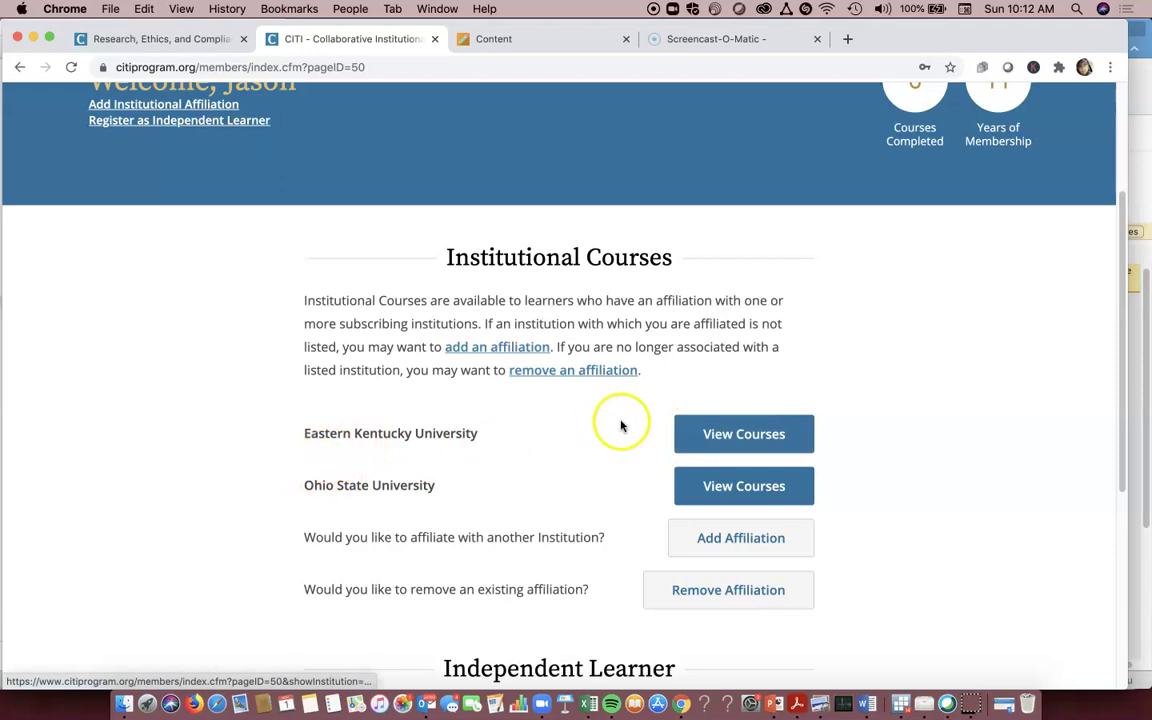
Step: Open Eastern Kentucky University's courses and scroll through the course list
left_click(715, 428)
scroll(720, 432, "down", 1)
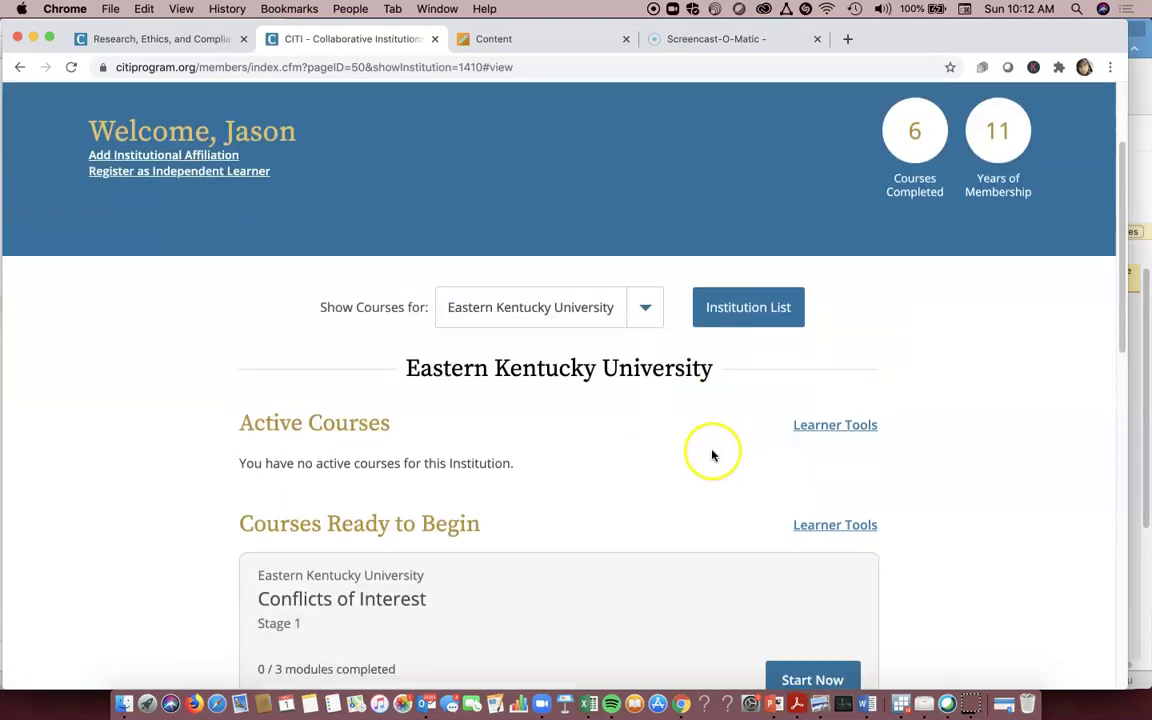
scroll(712, 453, "down", 4)
scroll(680, 470, "down", 5)
scroll(620, 460, "down", 1)
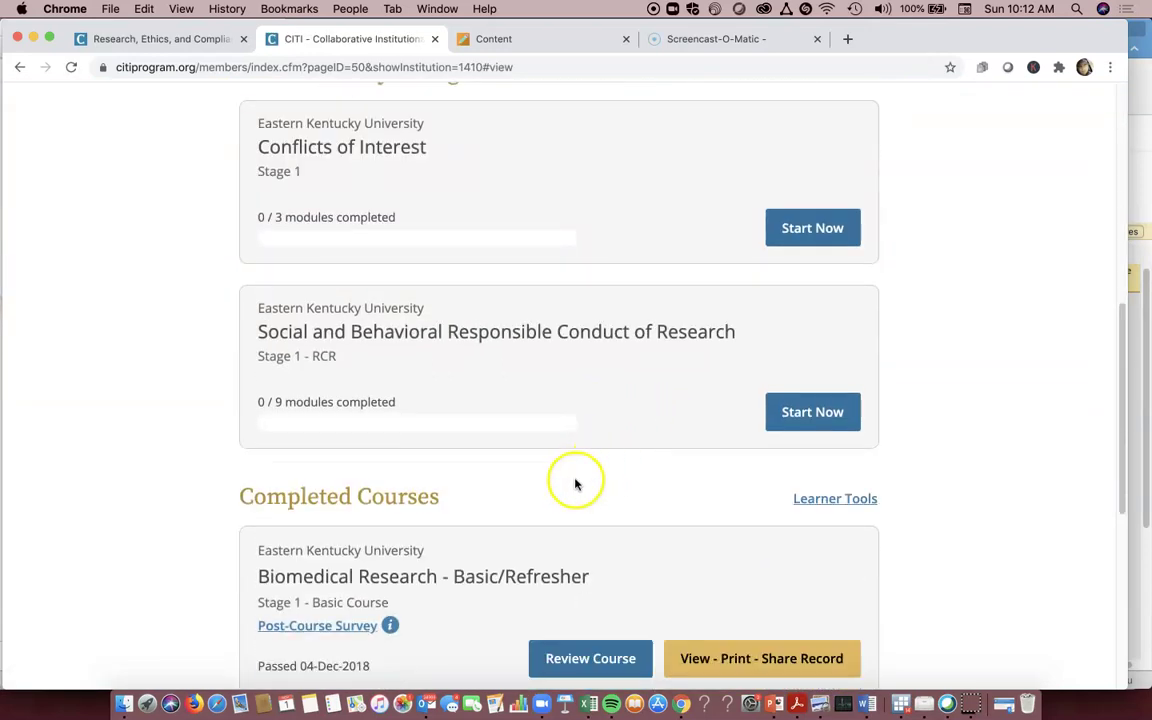
scroll(576, 485, "down", 4)
scroll(575, 491, "down", 1)
scroll(558, 489, "down", 1)
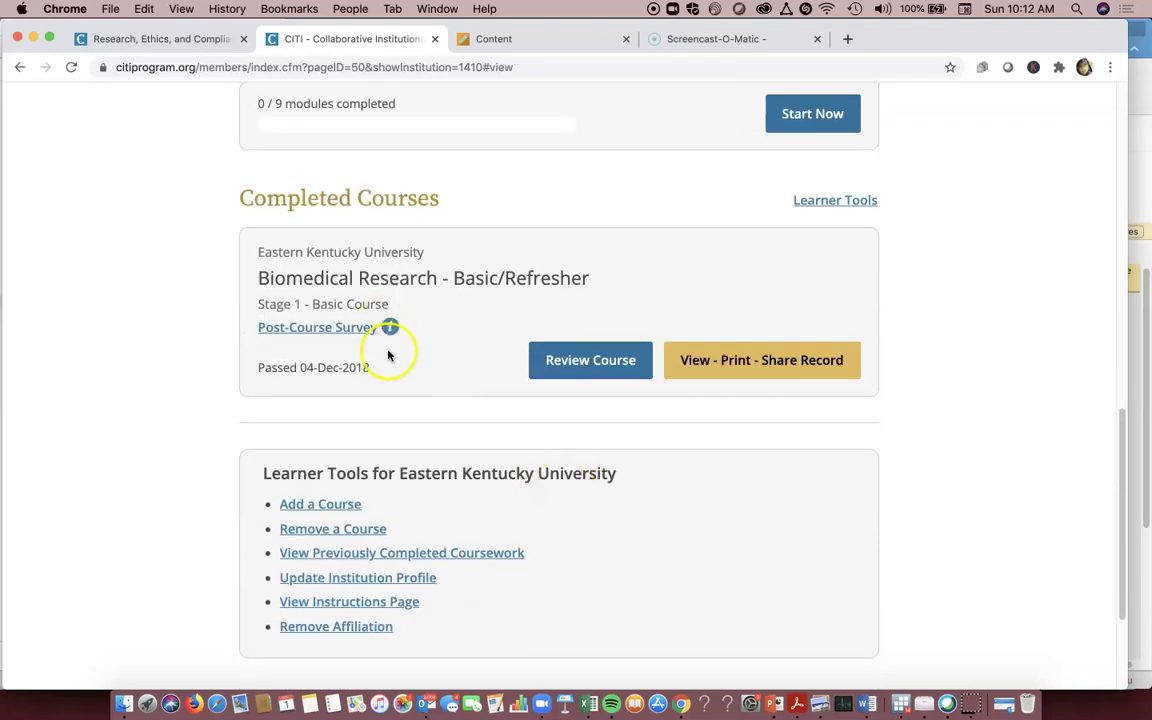
scroll(405, 390, "down", 1)
scroll(442, 420, "up", 3)
scroll(445, 408, "up", 3)
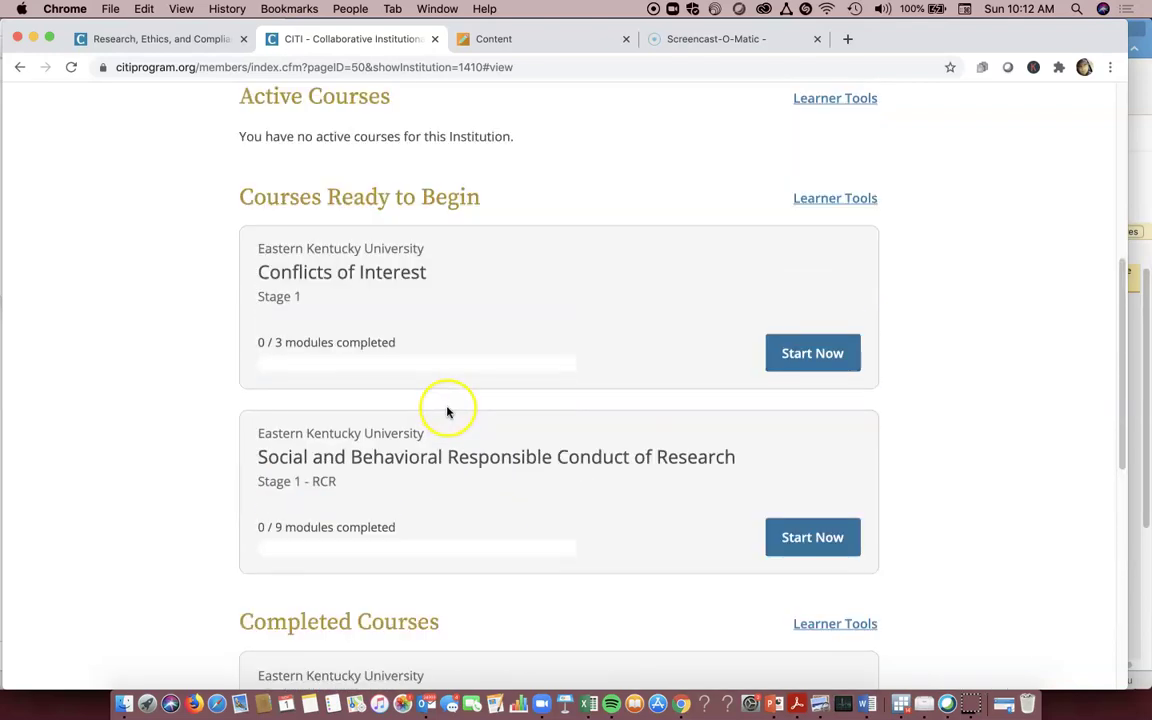
scroll(450, 410, "up", 2)
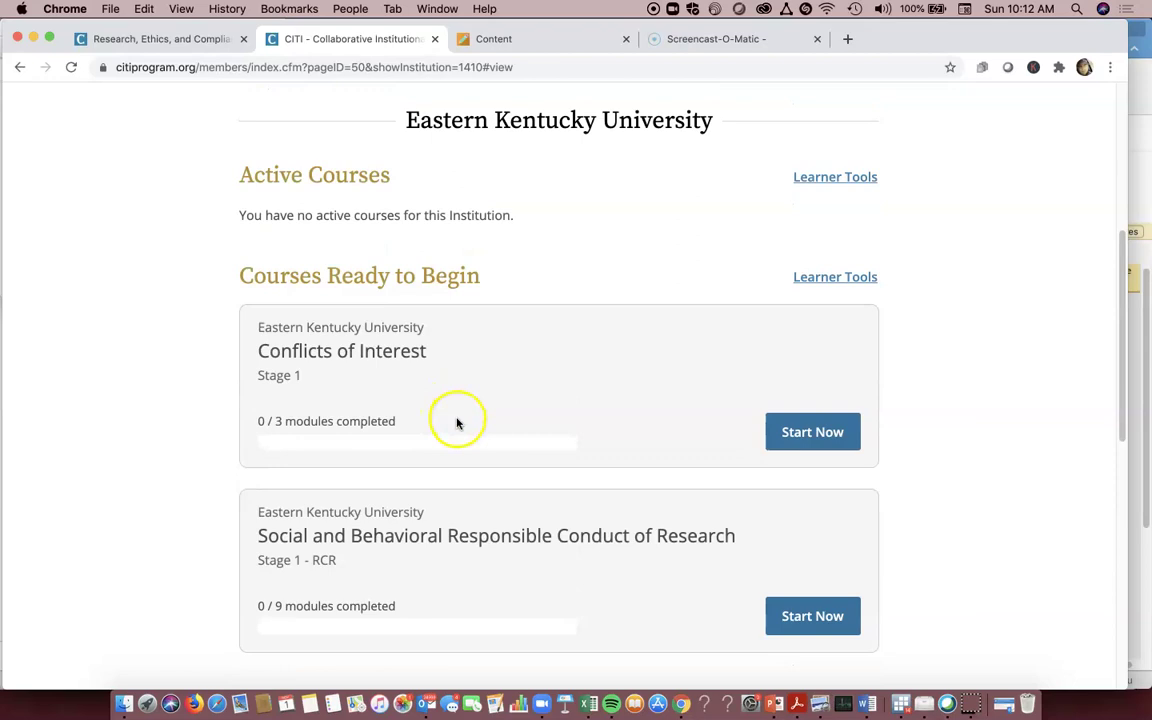
scroll(455, 428, "down", 5)
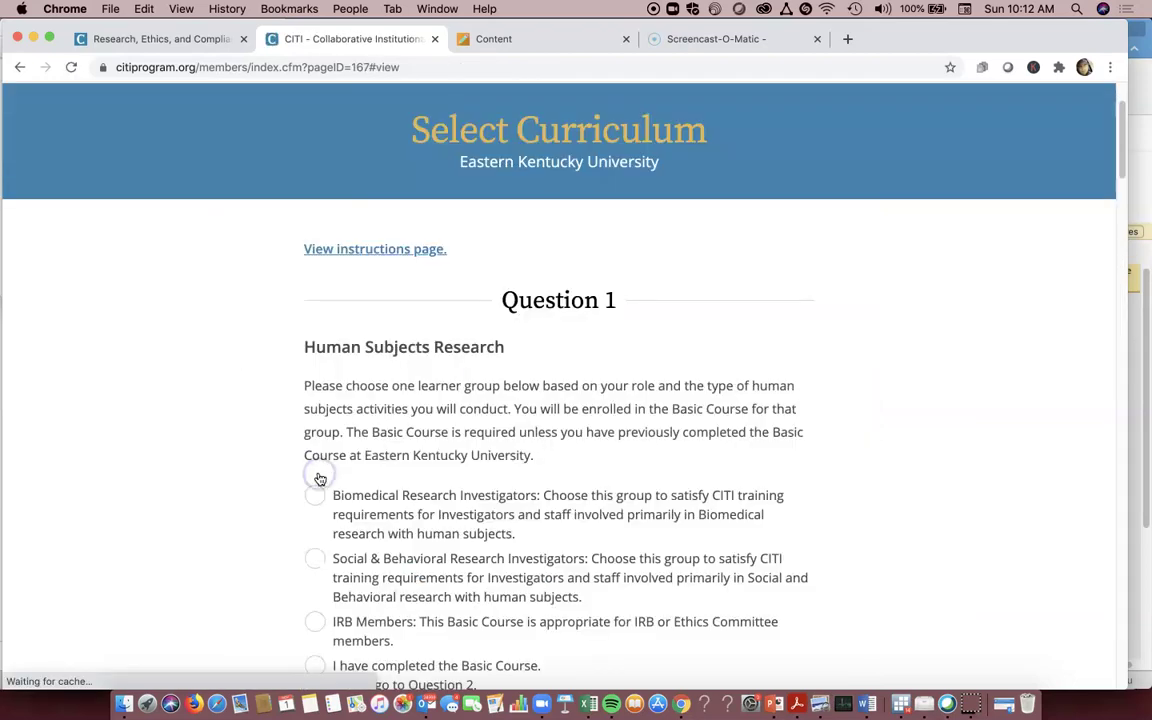
scroll(540, 487, "down", 2)
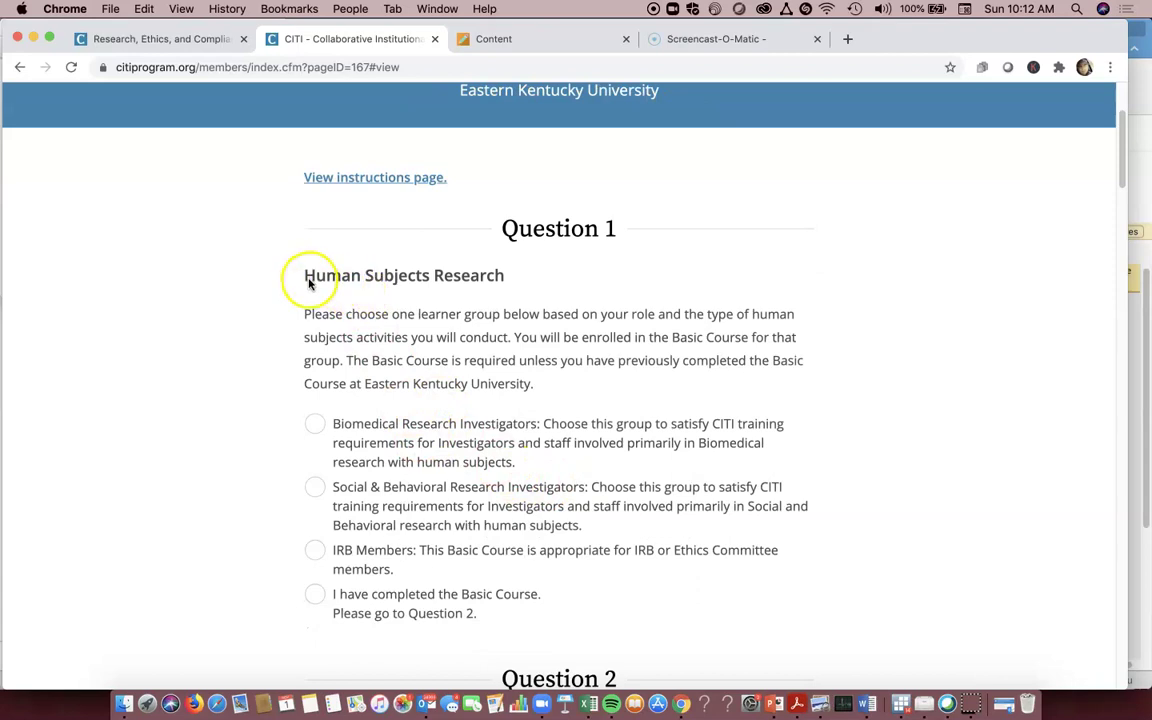
scroll(494, 410, "down", 1)
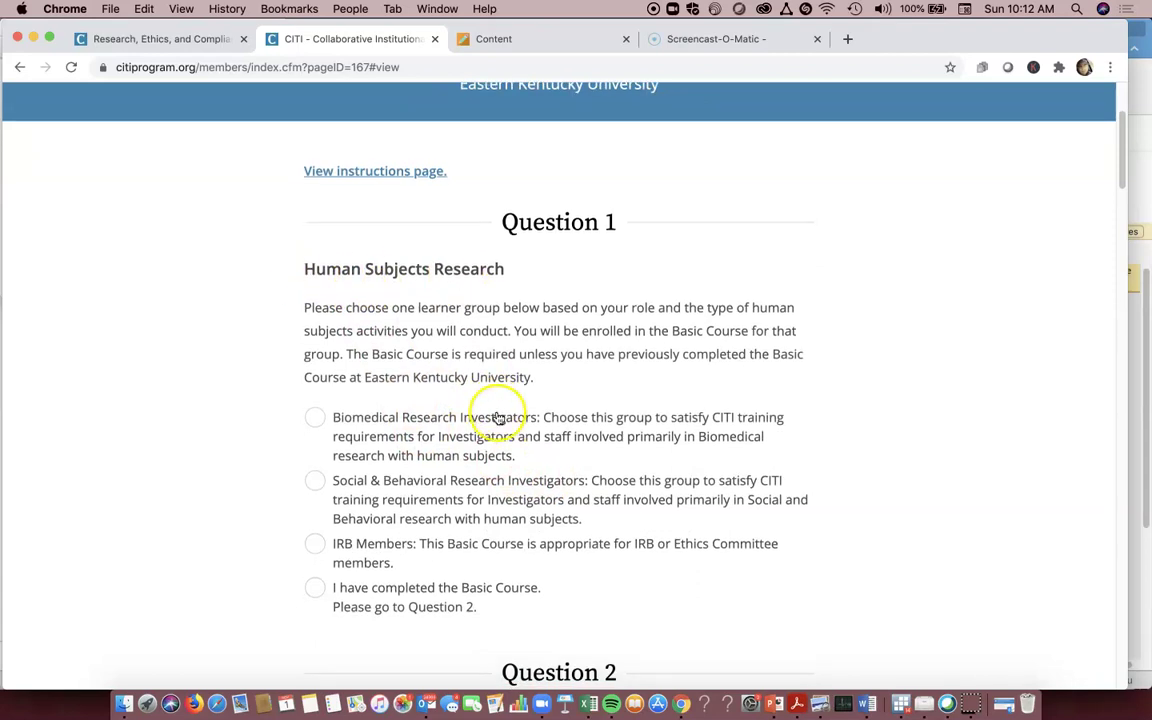
scroll(480, 430, "down", 2)
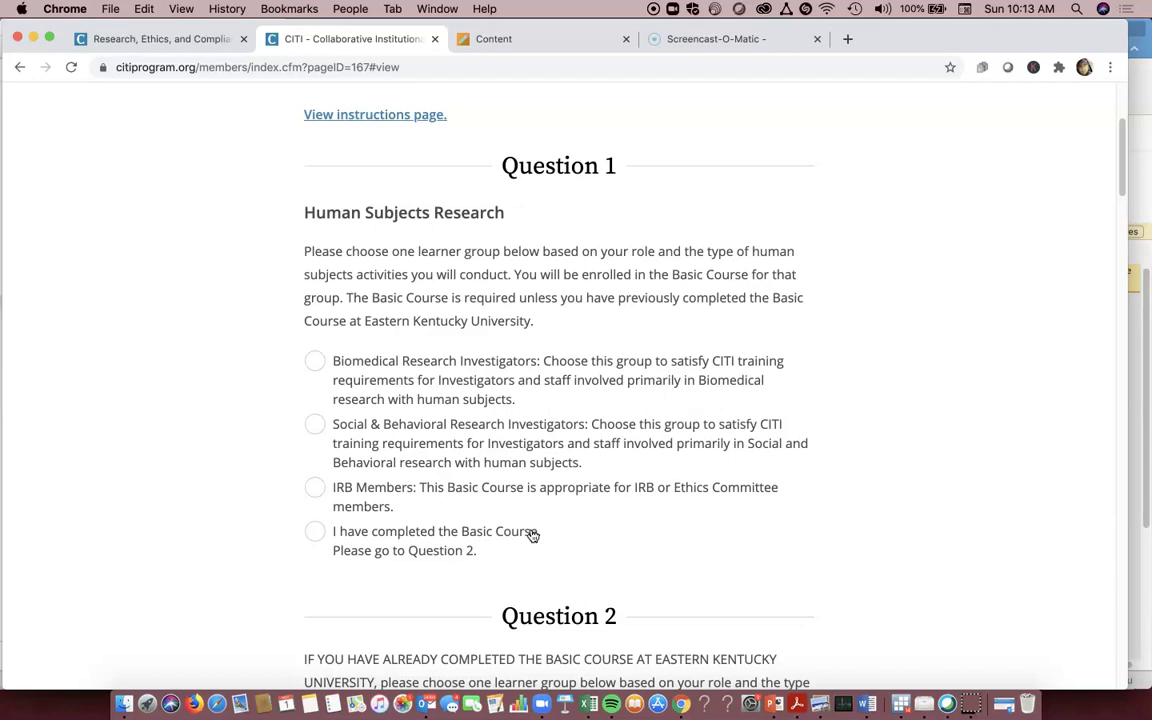
Step: Scroll the Eastern Kentucky University course list to the completed Biomedical Research course
scroll(515, 520, "up", 5)
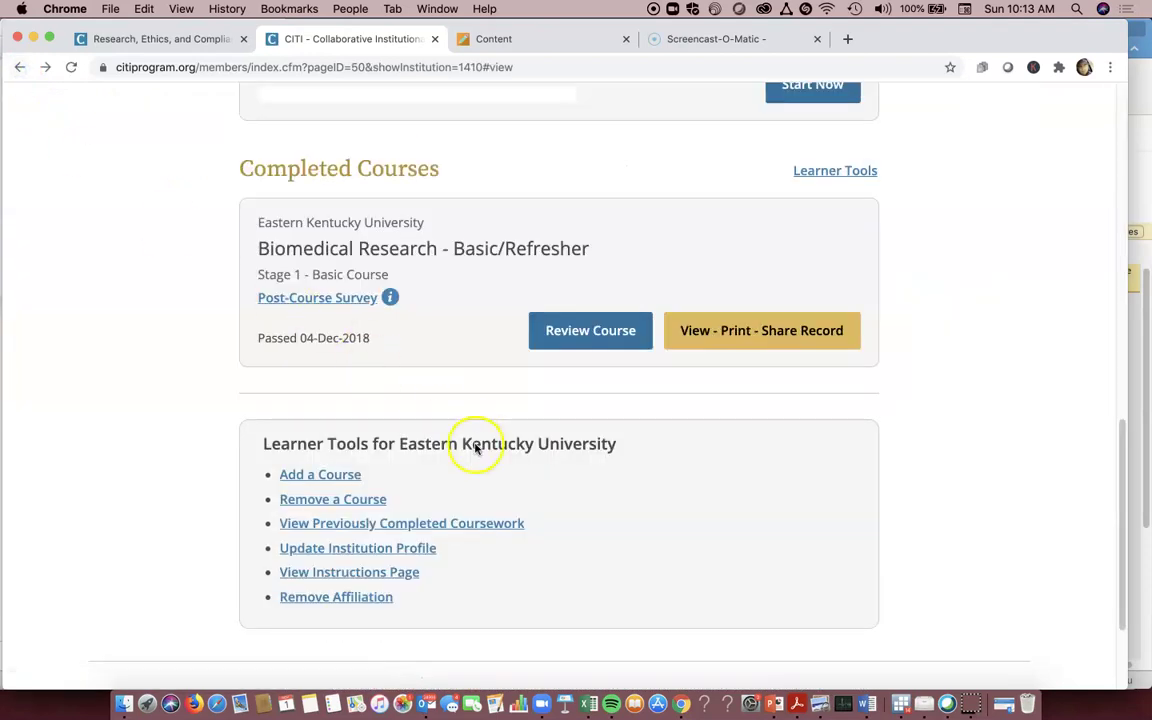
scroll(378, 460, "up", 2)
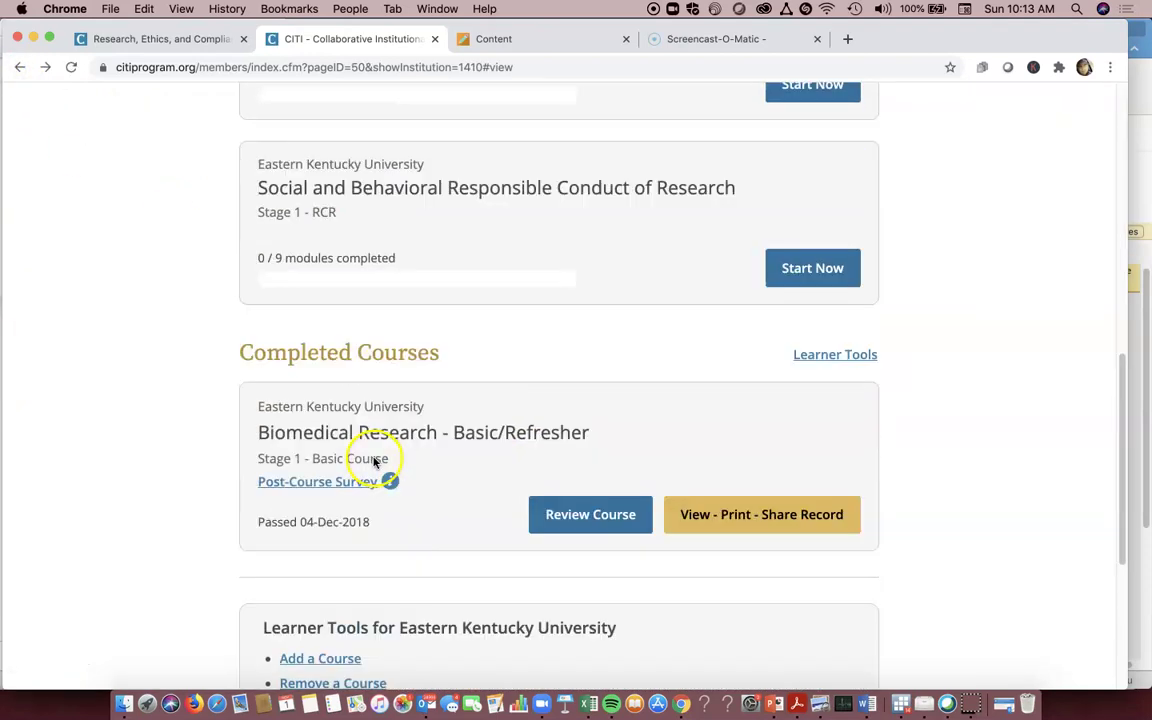
scroll(377, 463, "up", 3)
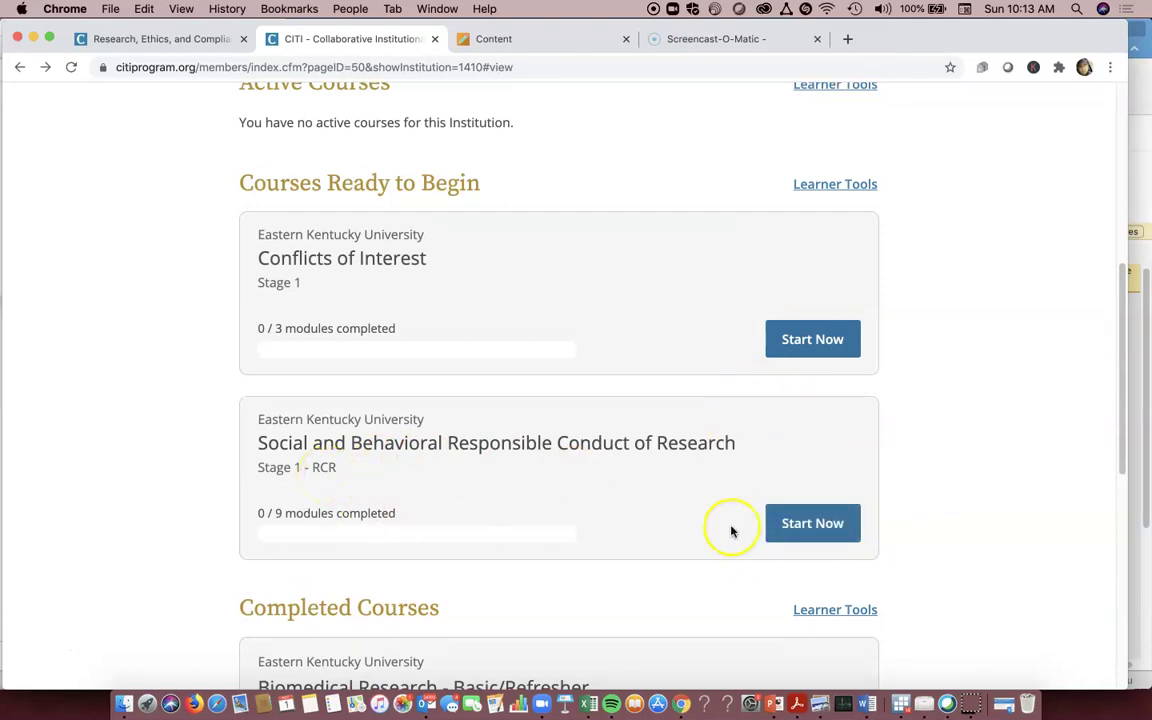
scroll(733, 525, "up", 1)
scroll(733, 530, "up", 1)
scroll(731, 527, "down", 3)
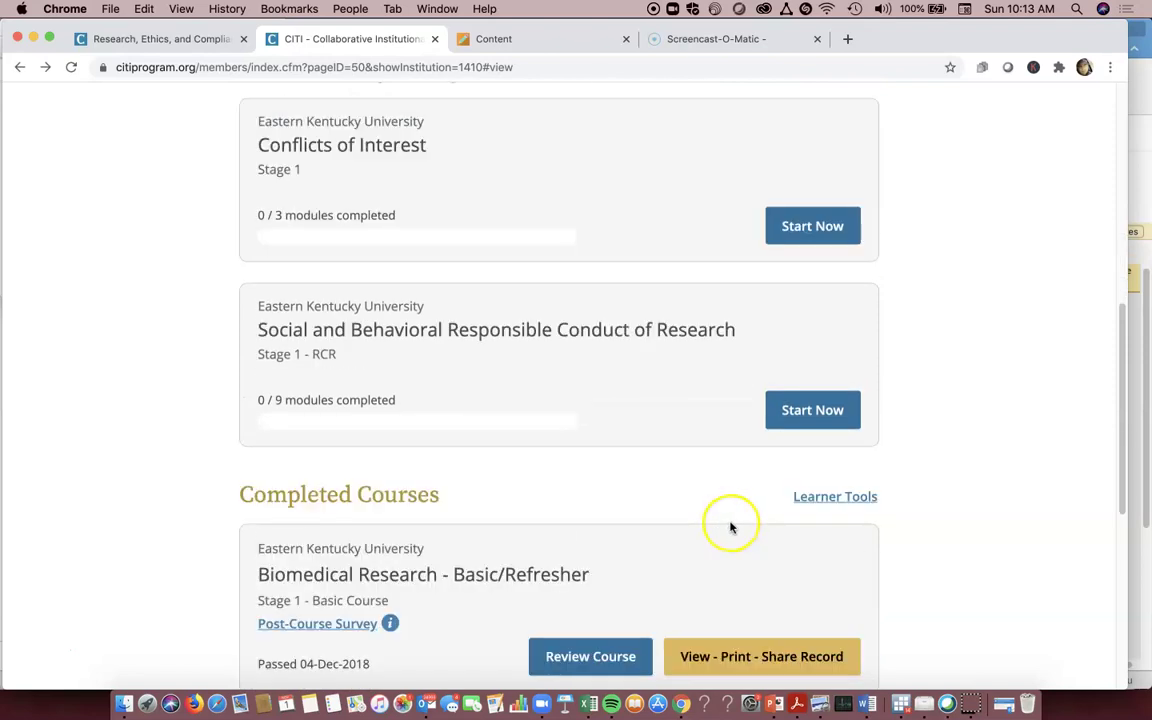
scroll(731, 527, "down", 5)
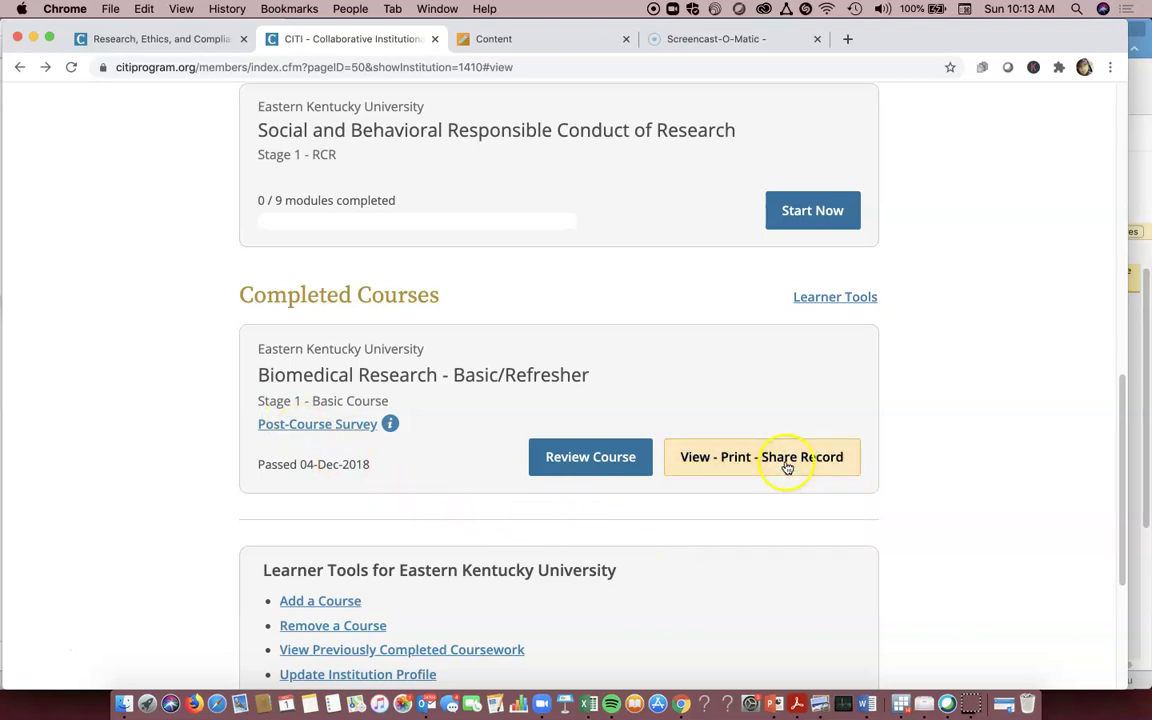
Step: Open the Biomedical Research record and copy its completion certificate link
left_click(710, 467)
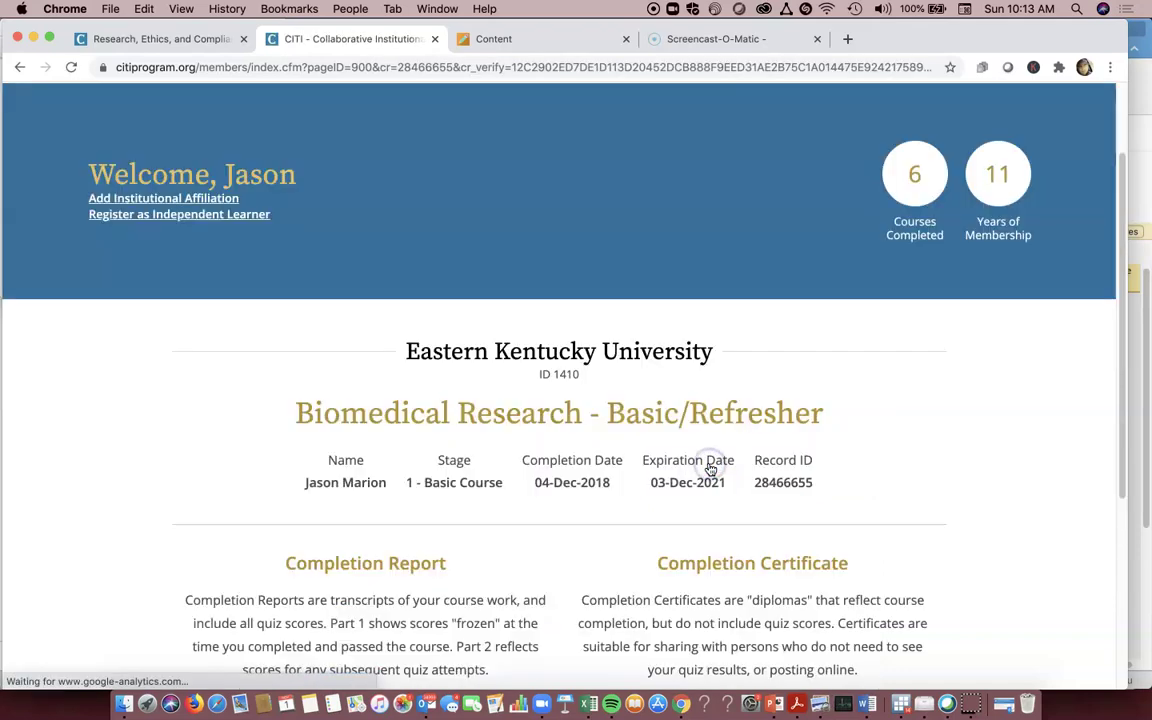
scroll(770, 485, "down", 3)
scroll(510, 360, "up", 1)
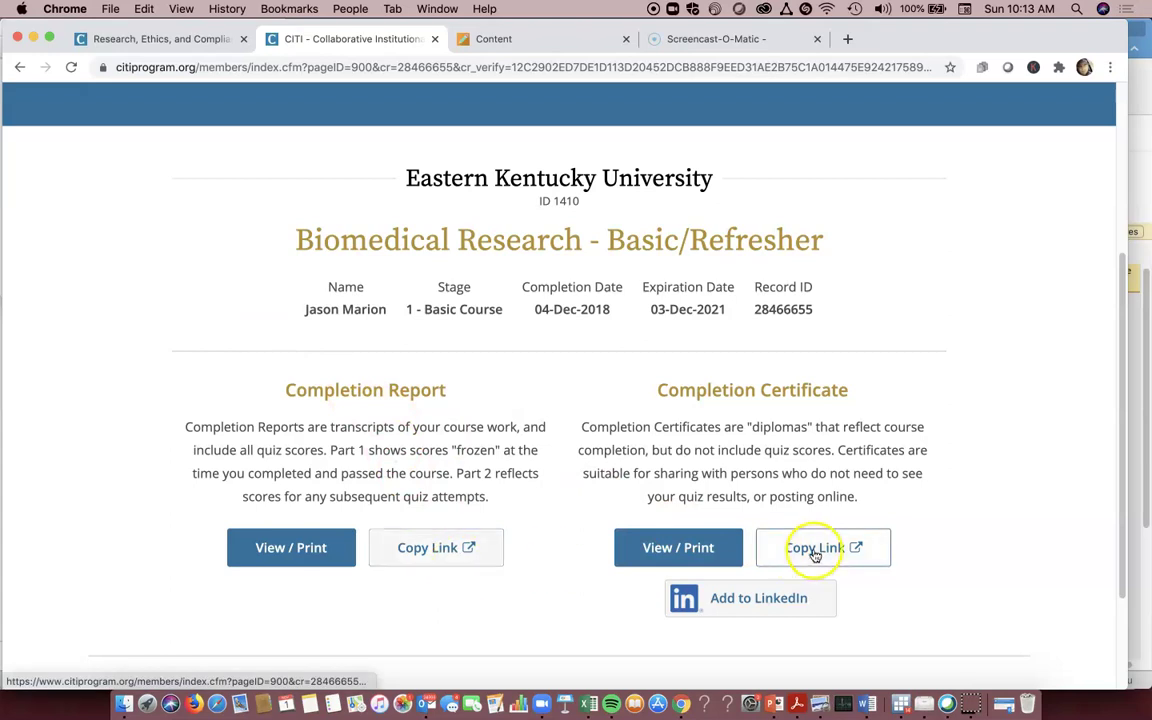
left_click(797, 551)
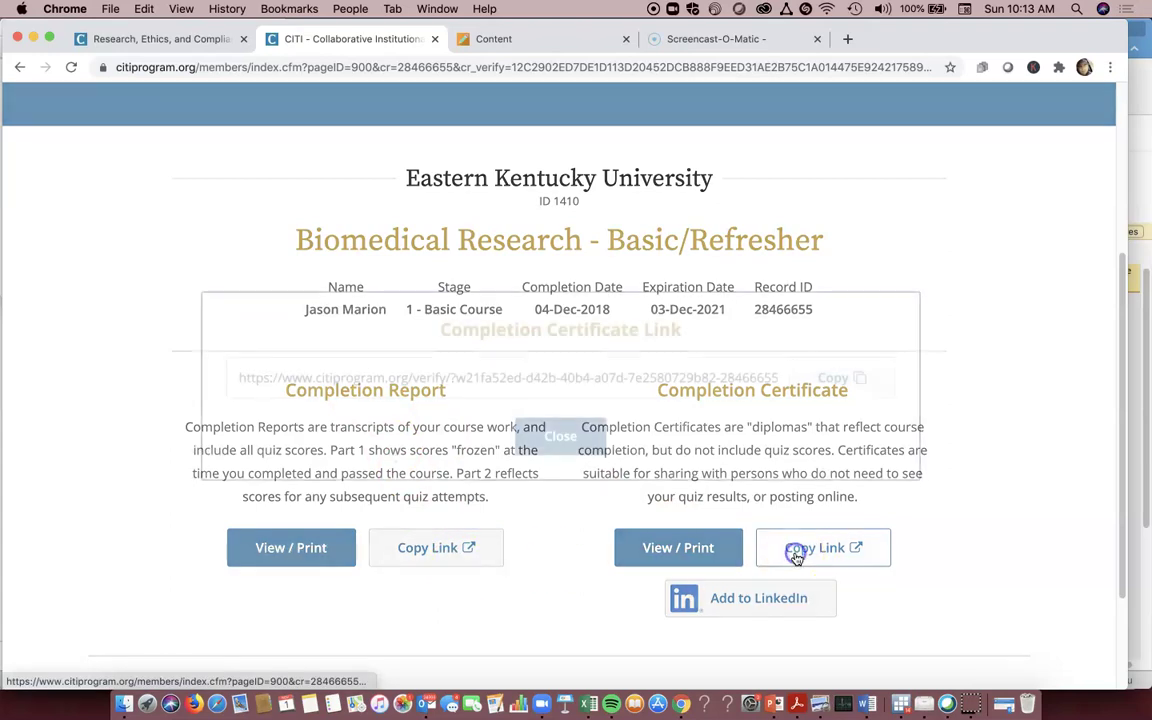
left_click(837, 384)
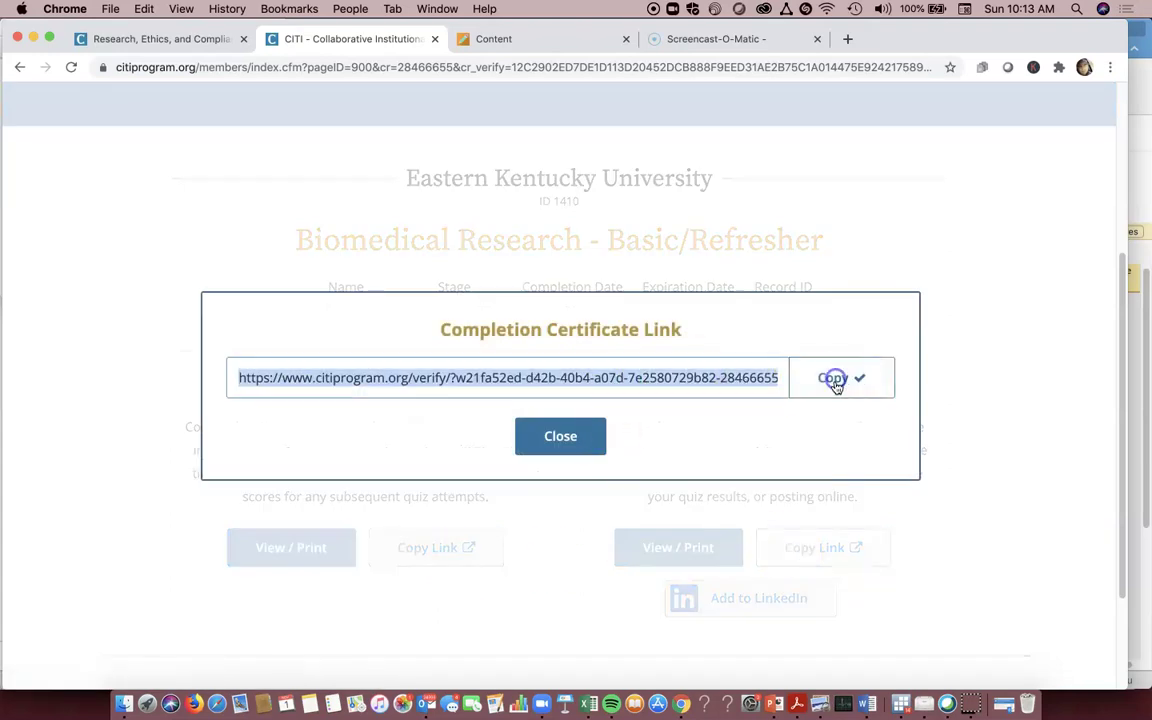
Step: Load the copied certificate link, close the verification tab, and view the certificate in its own tab
left_click(847, 39)
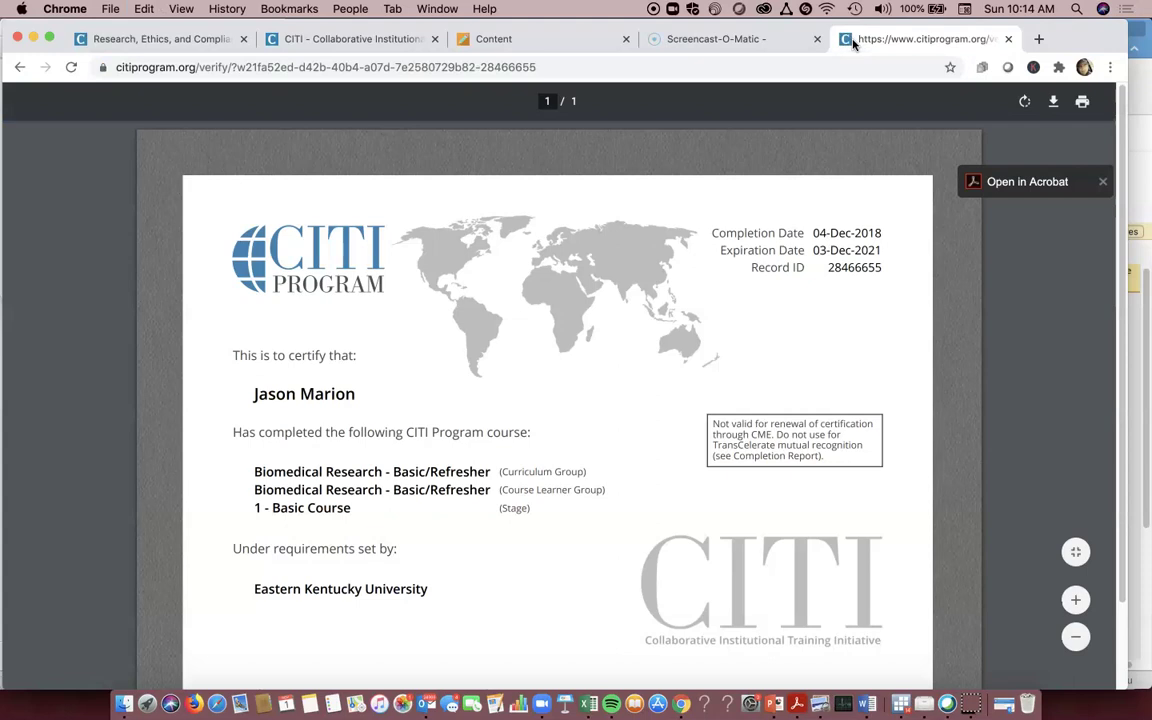
scroll(390, 605, "down", 2)
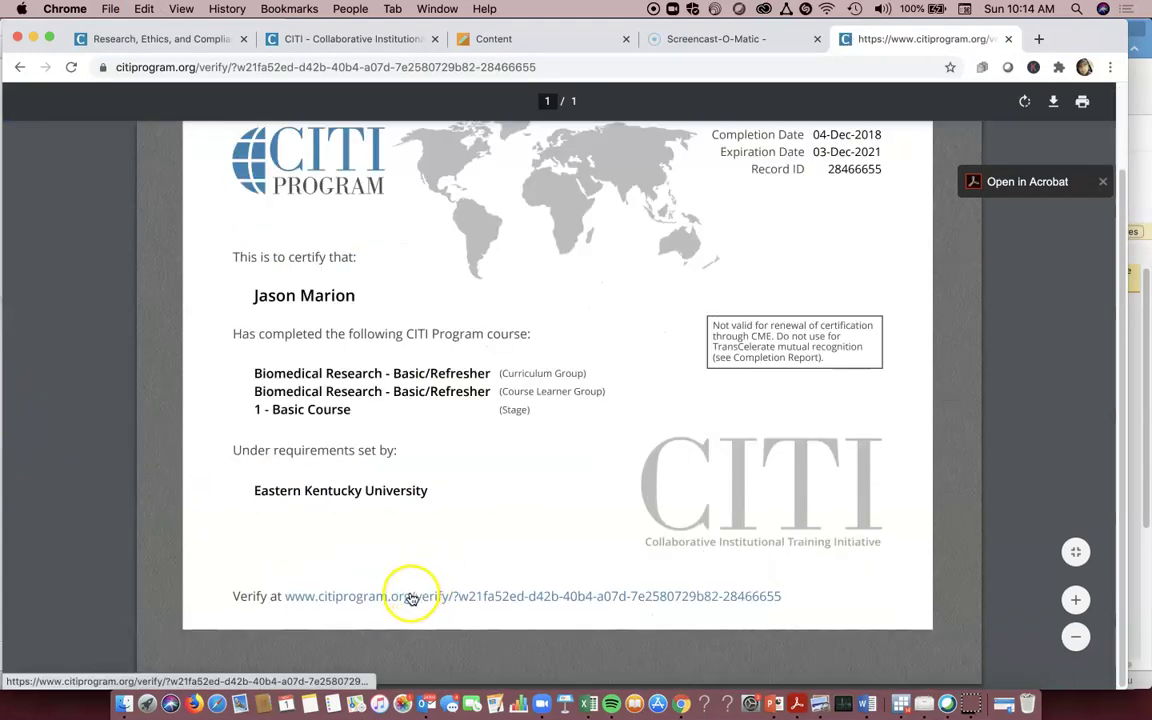
left_click(410, 596)
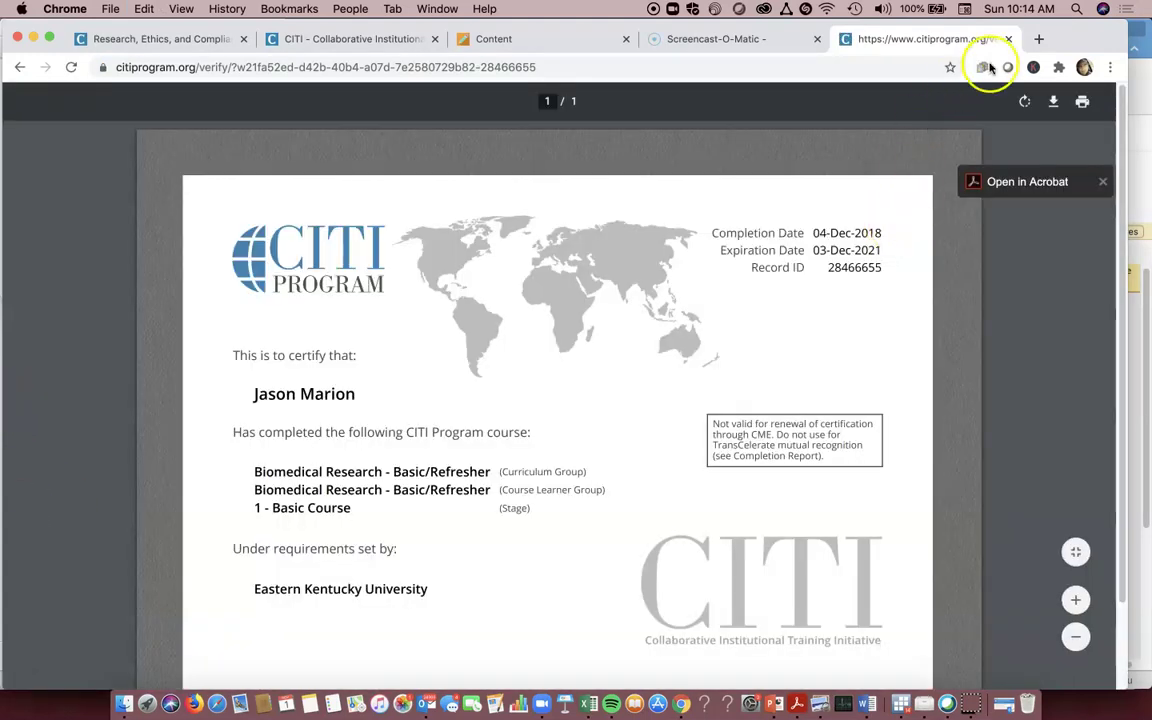
left_click(1006, 37)
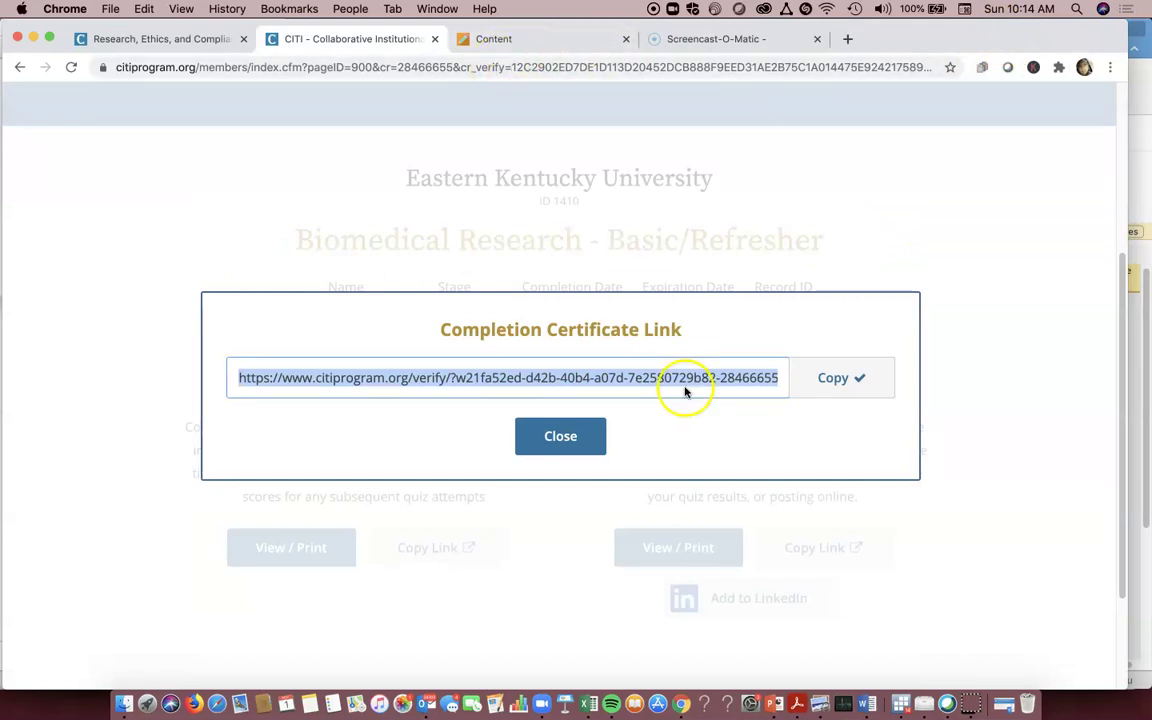
left_click(588, 434)
left_click(680, 548)
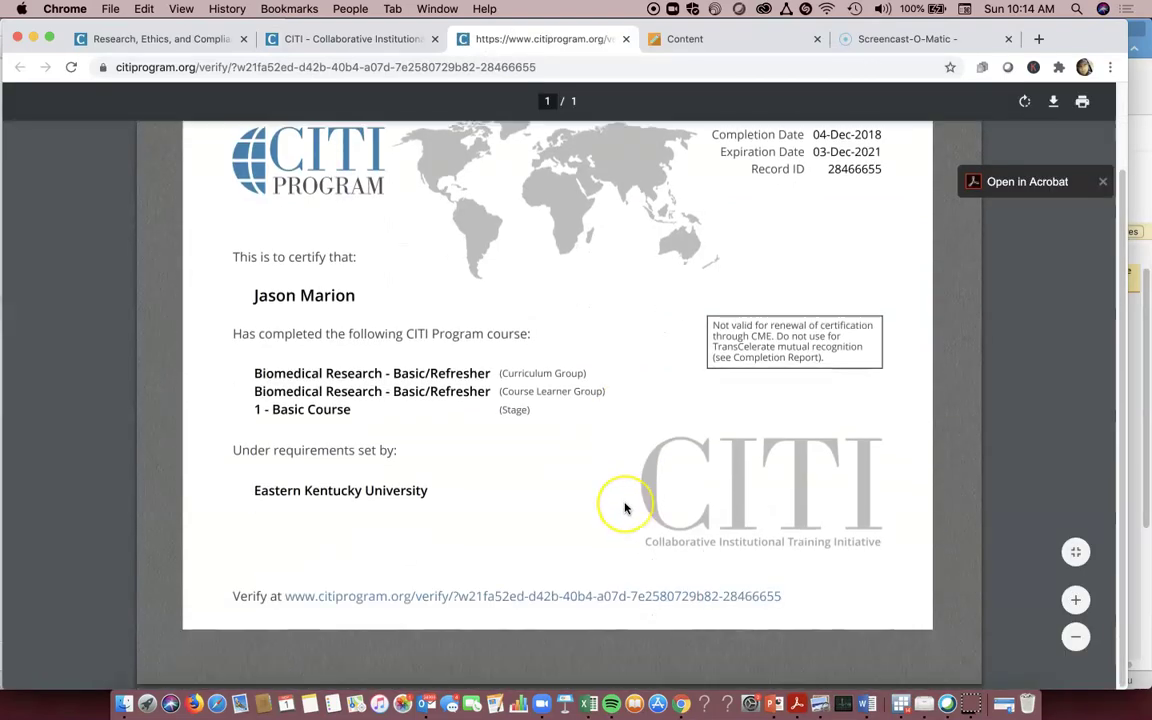
scroll(625, 509, "up", 1)
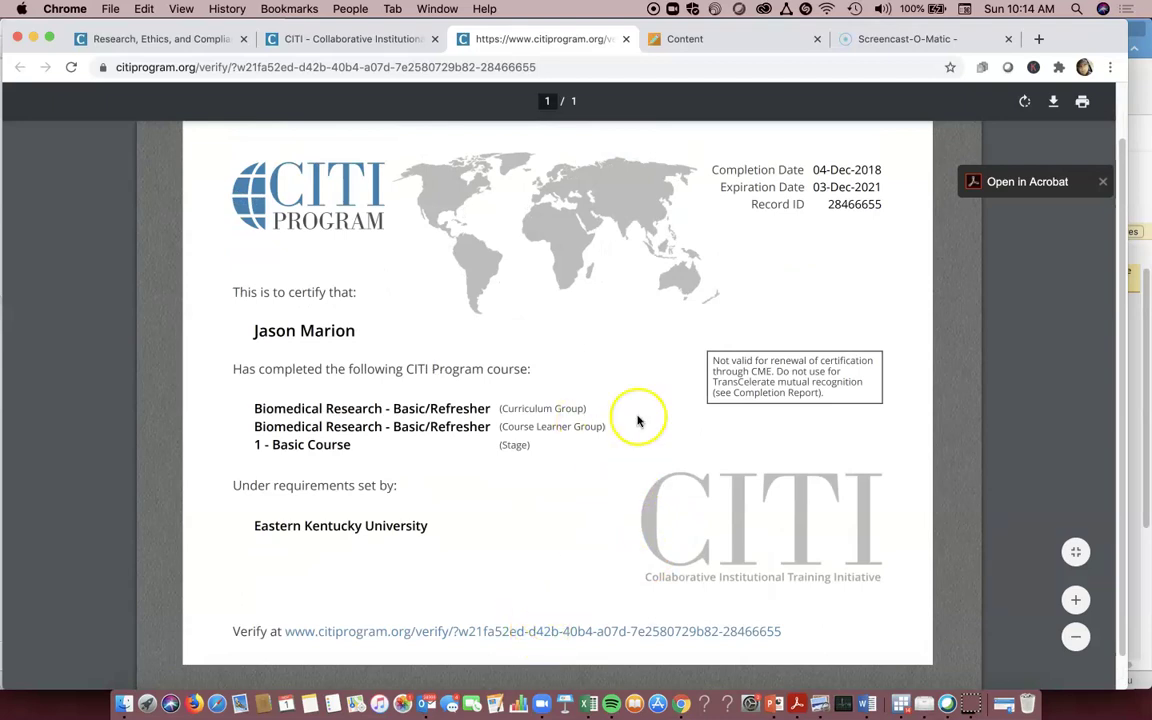
left_click(680, 42)
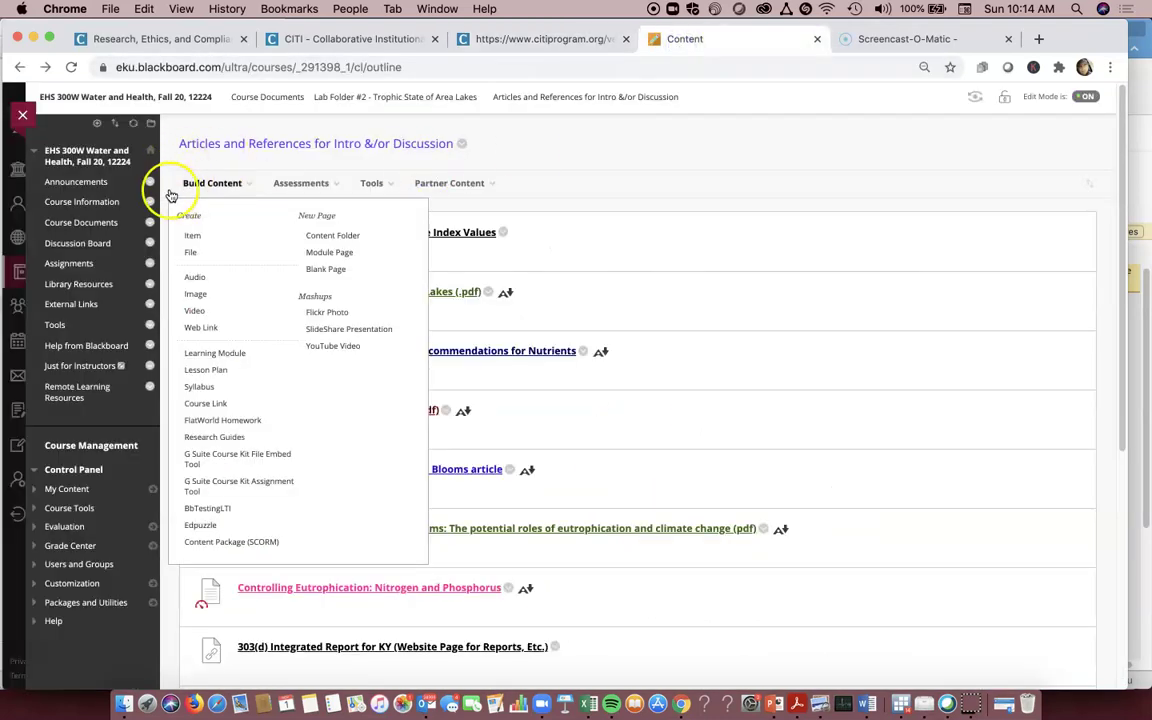
Step: Open the CITI Training - Upload PDF of Certificate assignment from the course list
left_click(22, 115)
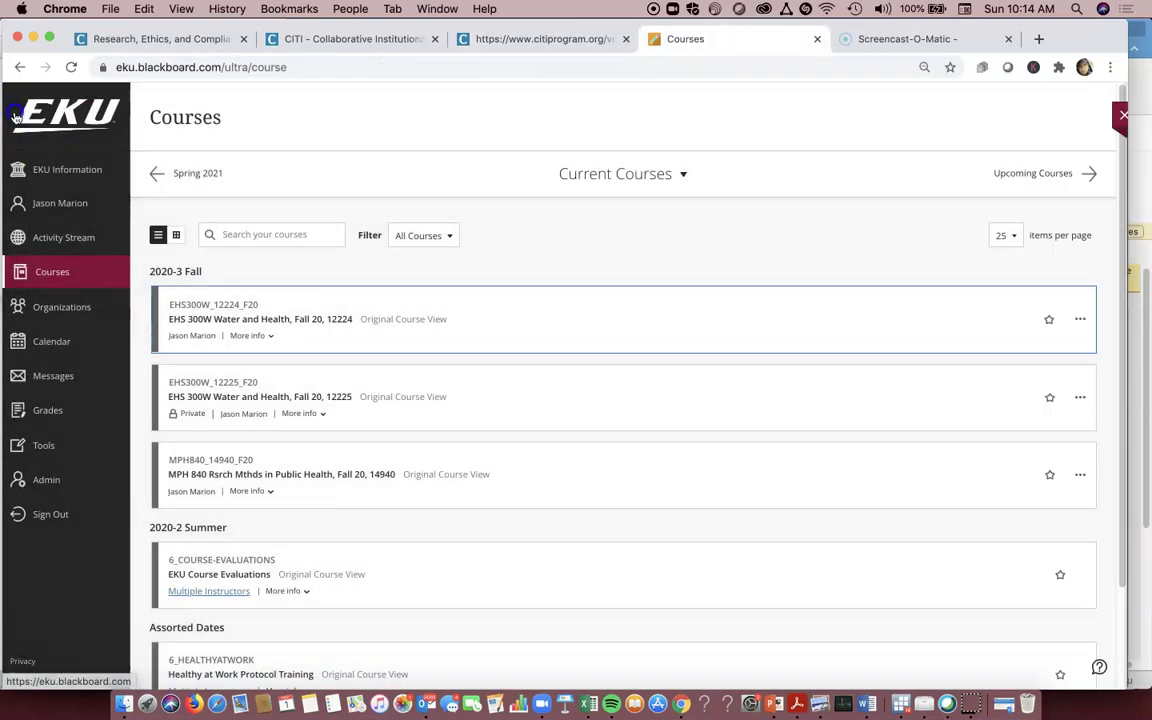
left_click(157, 173)
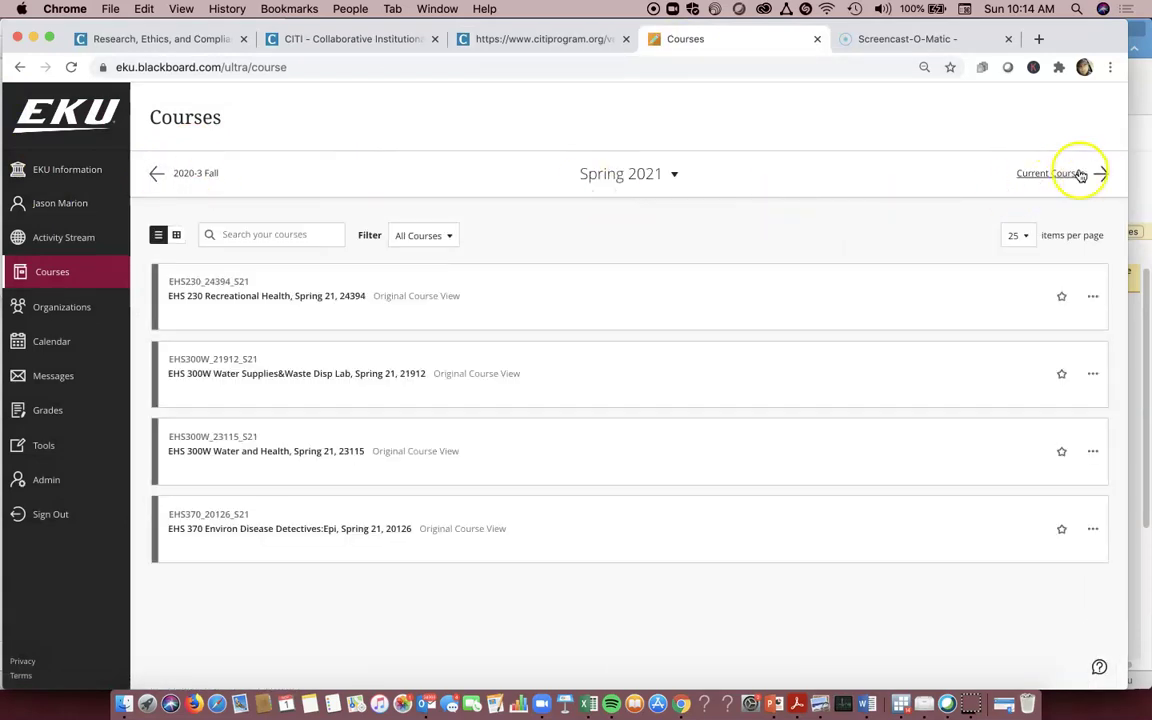
left_click(1100, 173)
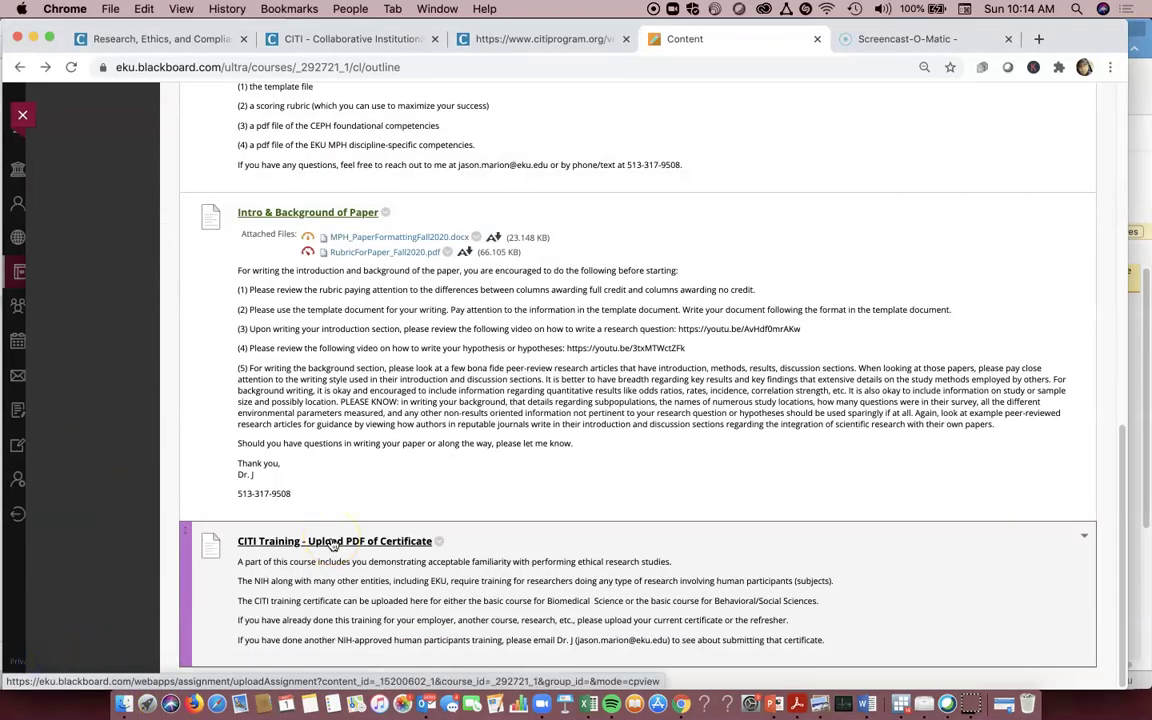
left_click(333, 546)
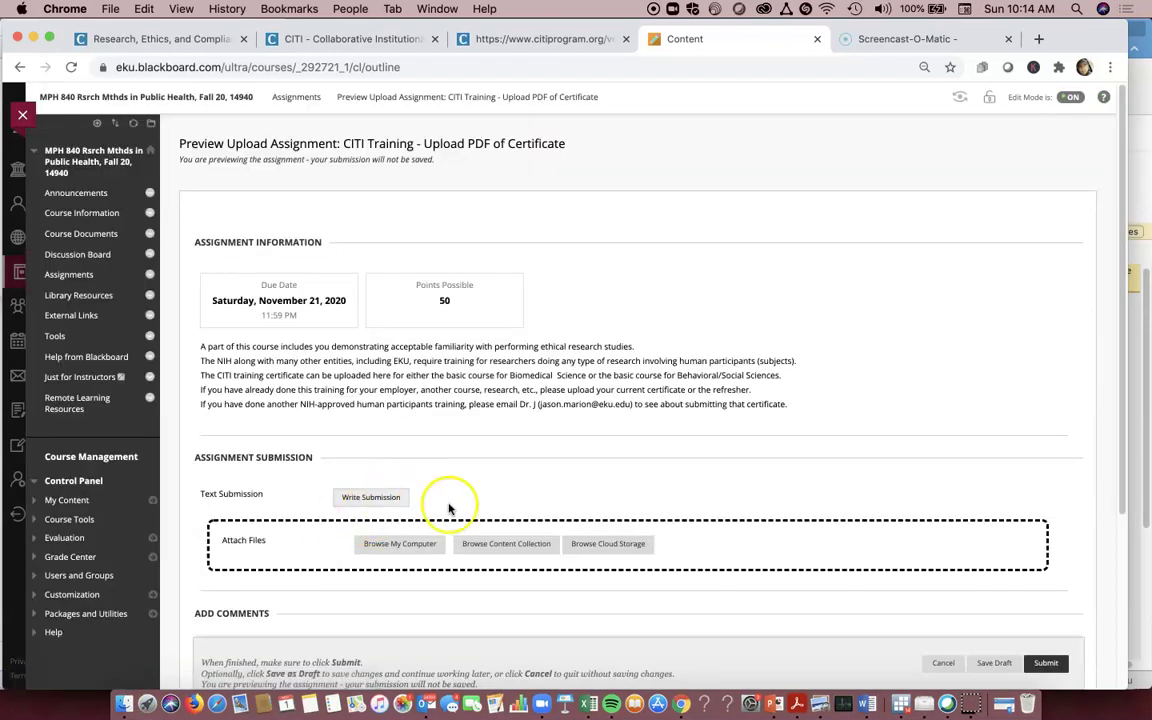
scroll(430, 505, "down", 1)
scroll(390, 510, "down", 3)
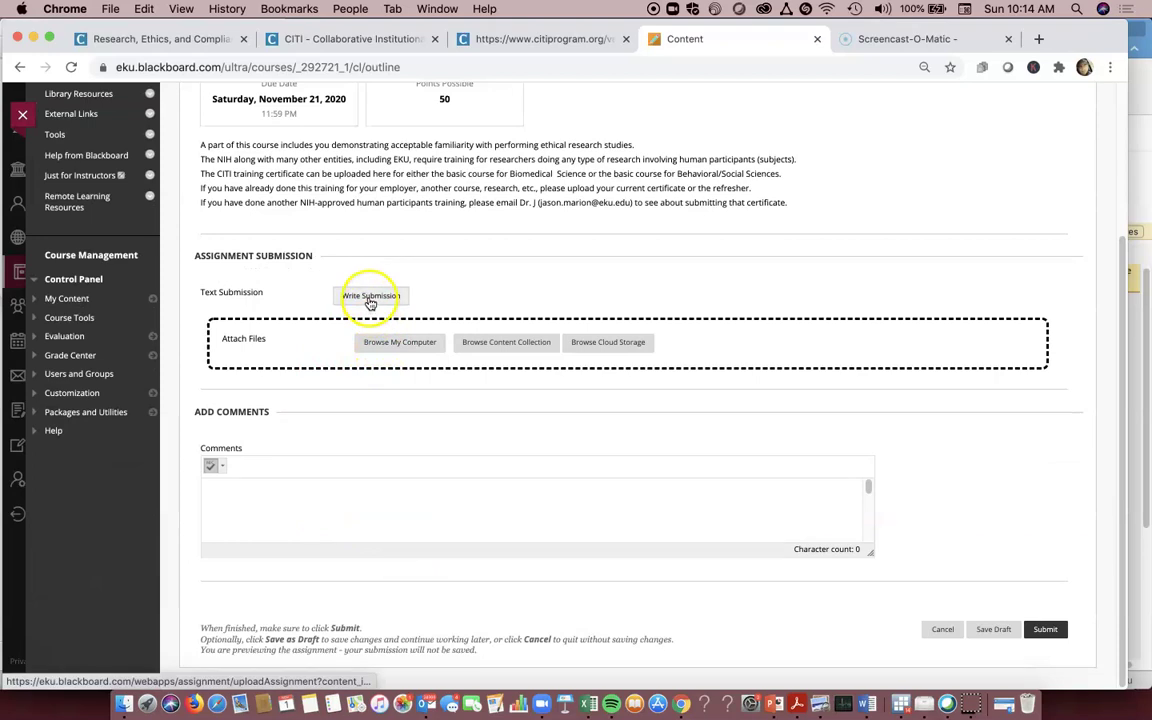
Step: Paste the certificate link as a written submission and submit it
left_click(370, 297)
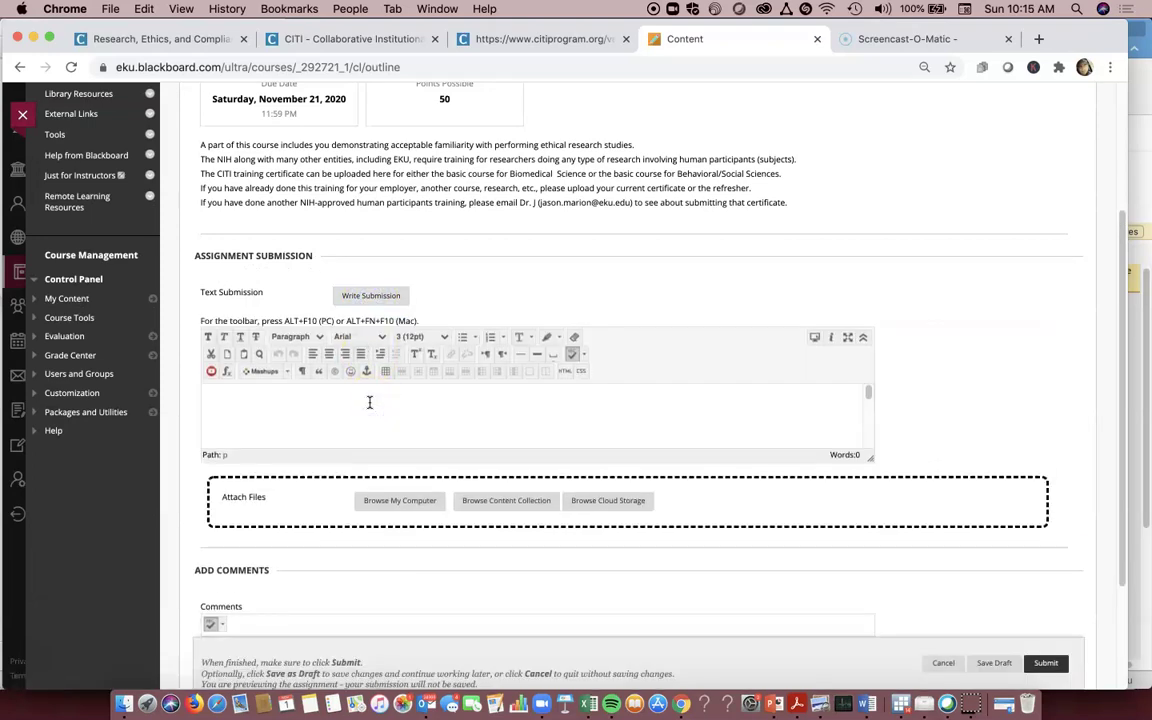
key("super+v")
scroll(437, 400, "down", 2)
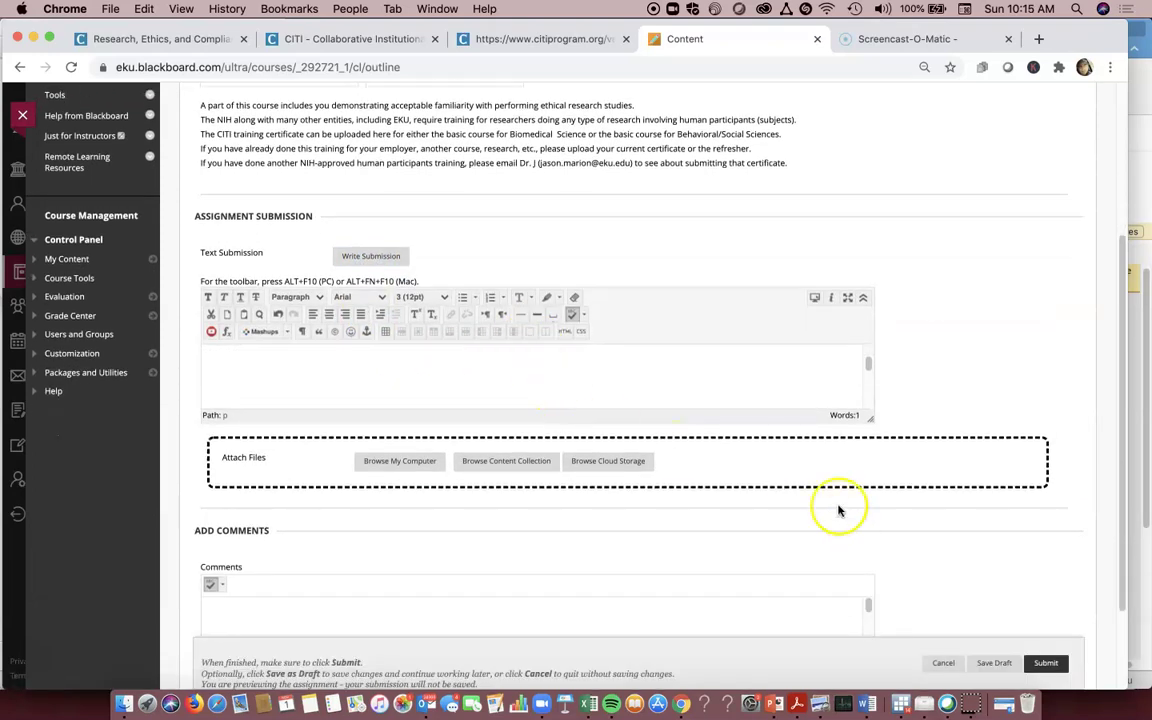
scroll(838, 509, "down", 3)
left_click(1062, 665)
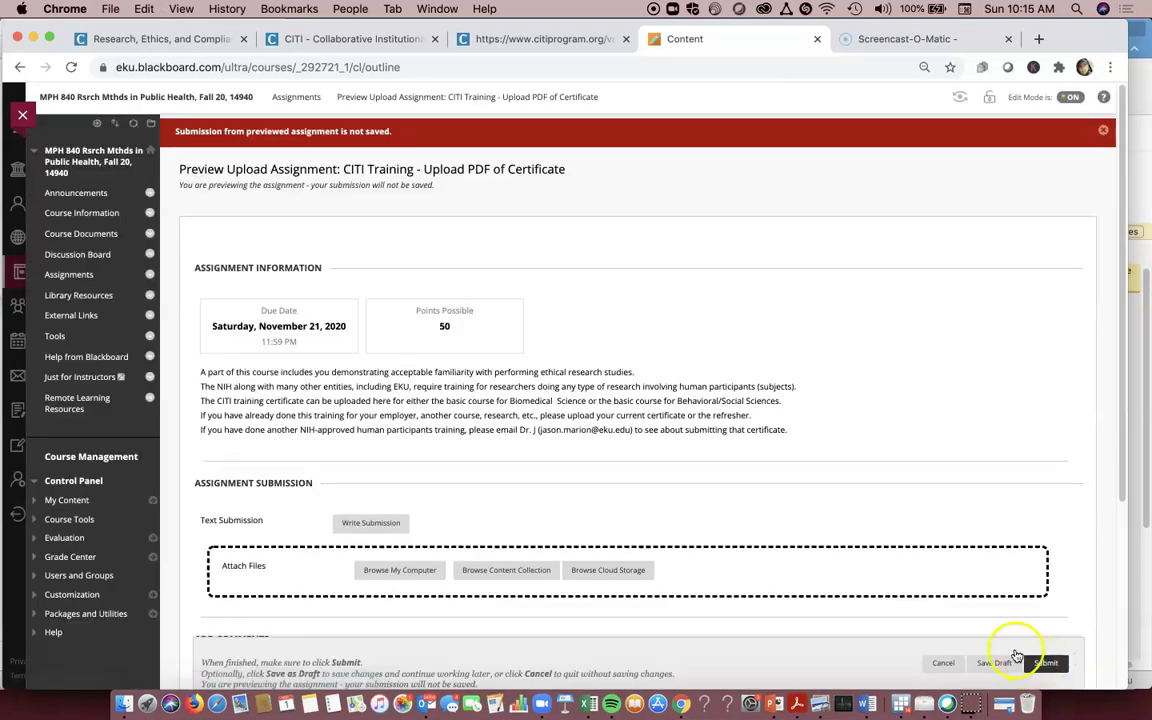
Step: Look over the submitted assignment page, then return to the Biomedical Research certificate
scroll(360, 380, "down", 2)
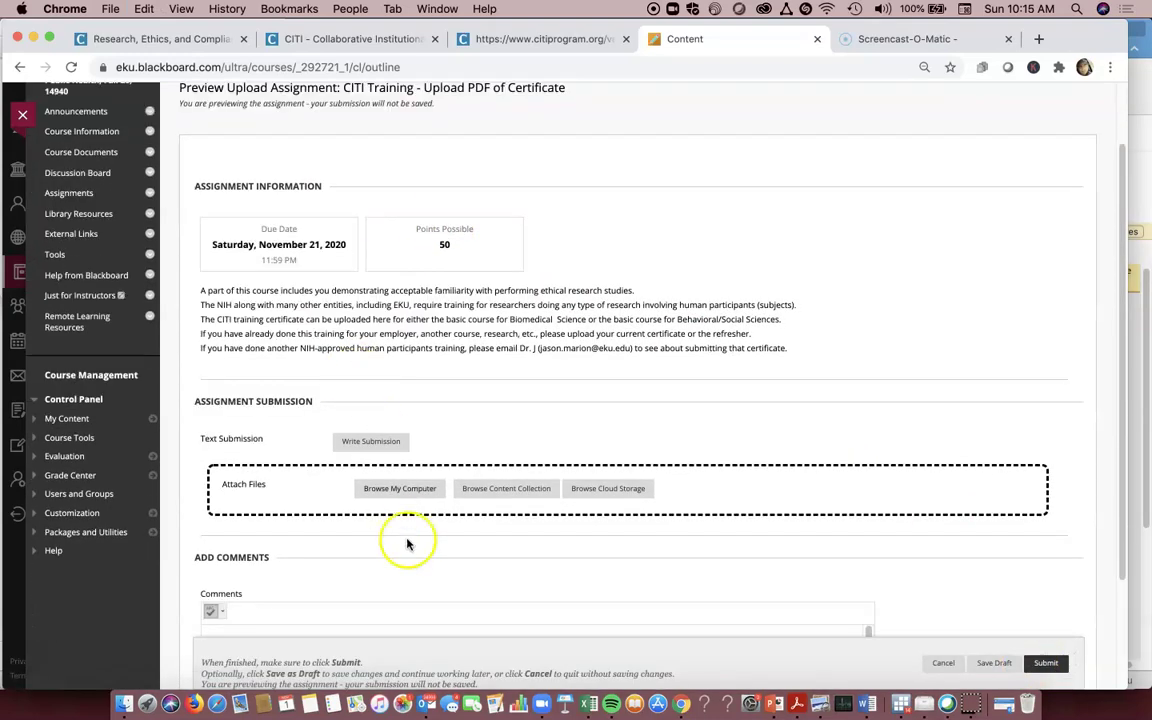
scroll(406, 545, "down", 1)
scroll(391, 525, "up", 3)
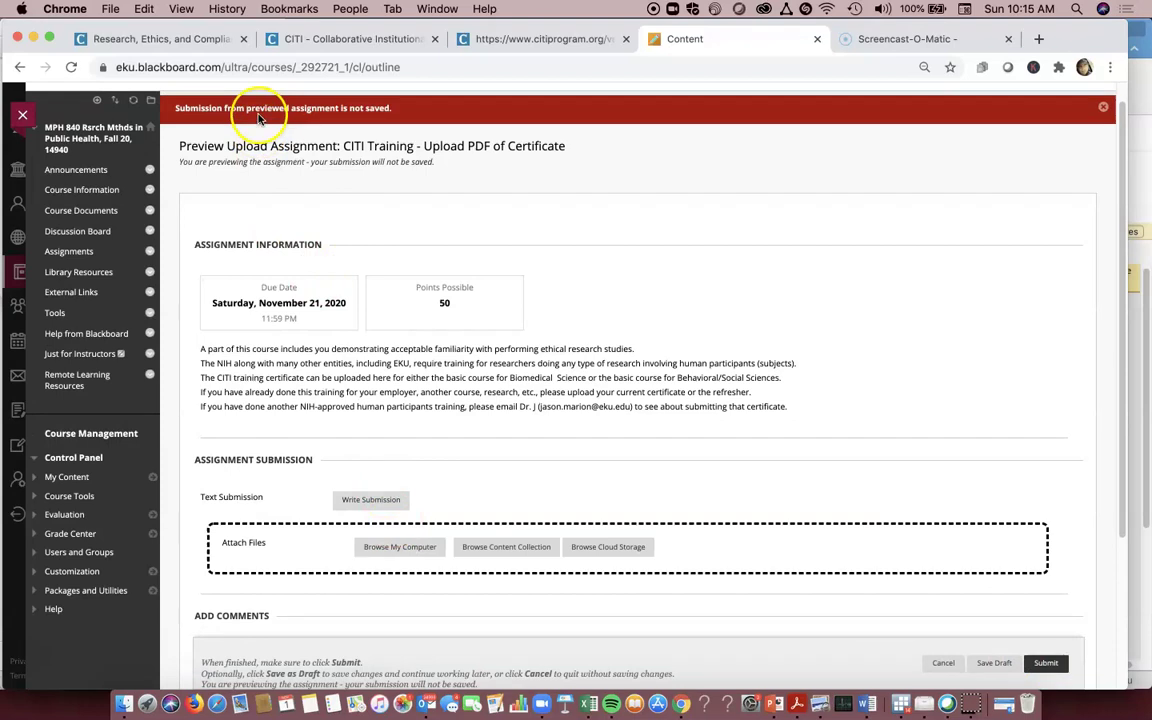
scroll(270, 140, "up", 1)
scroll(455, 365, "down", 2)
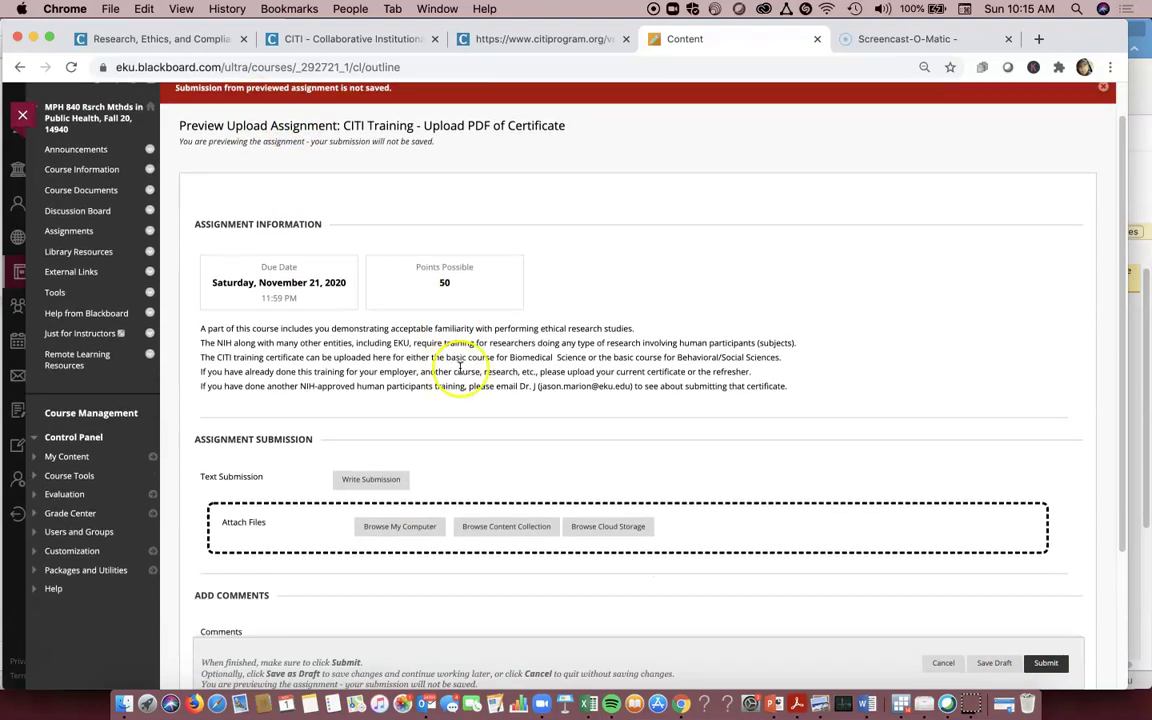
scroll(453, 370, "down", 1)
scroll(453, 370, "down", 4)
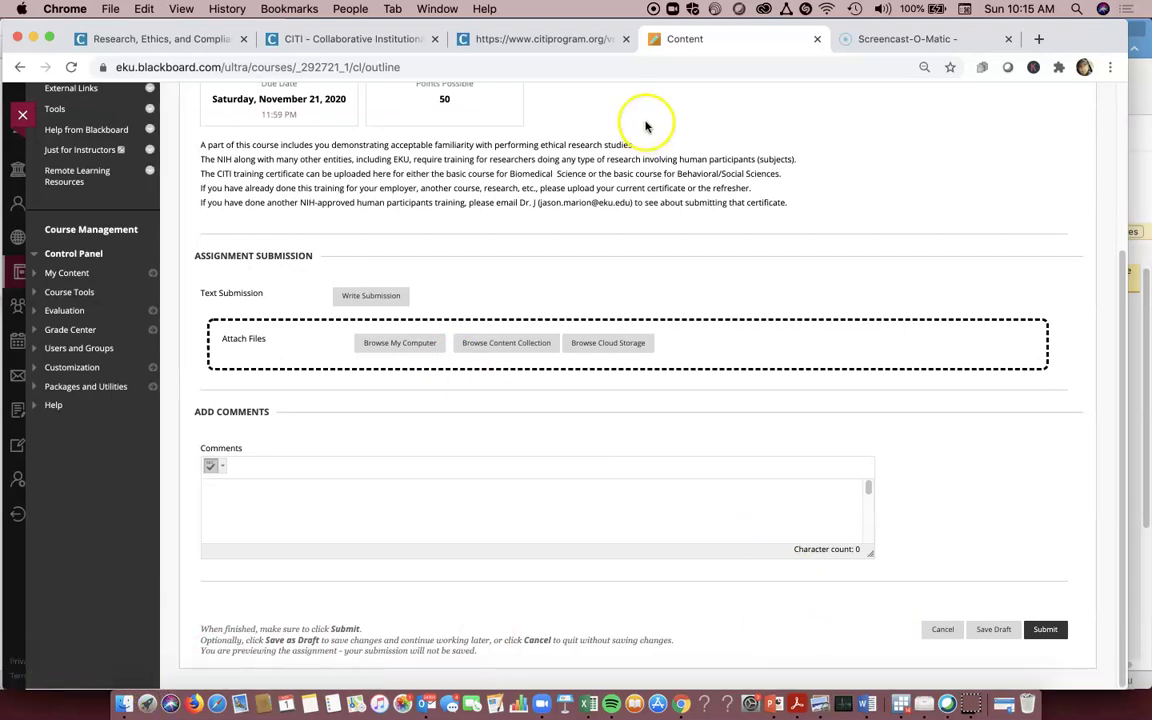
left_click(545, 40)
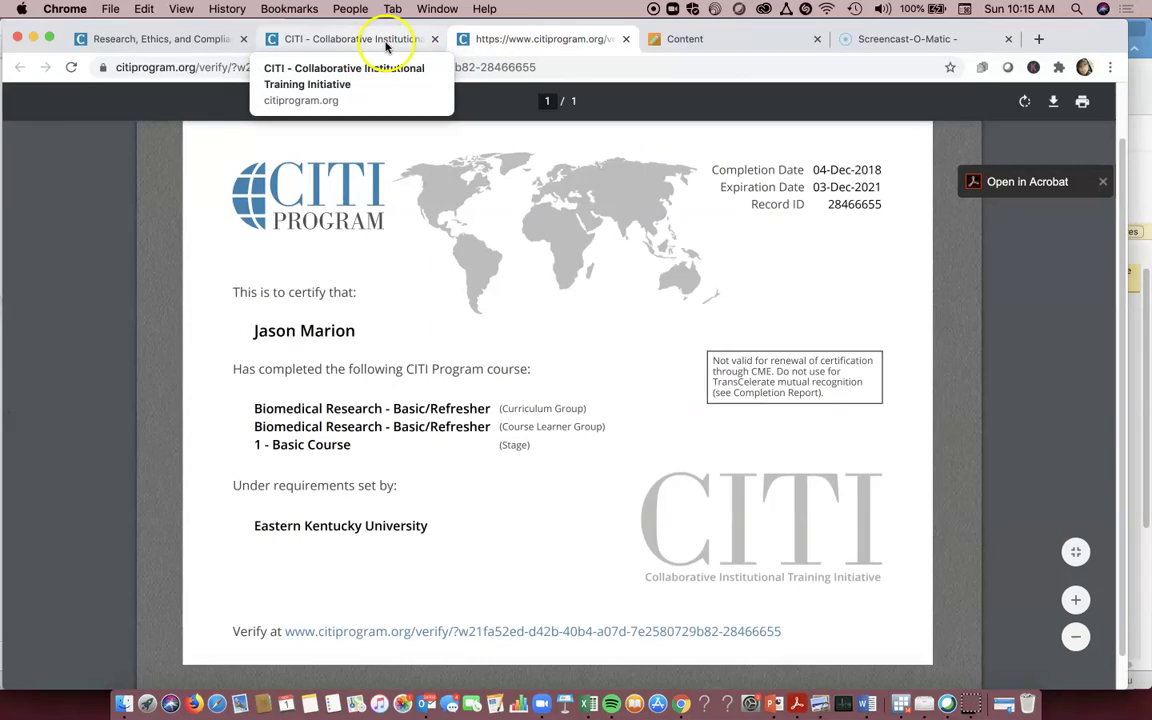
scroll(424, 218, "up", 2)
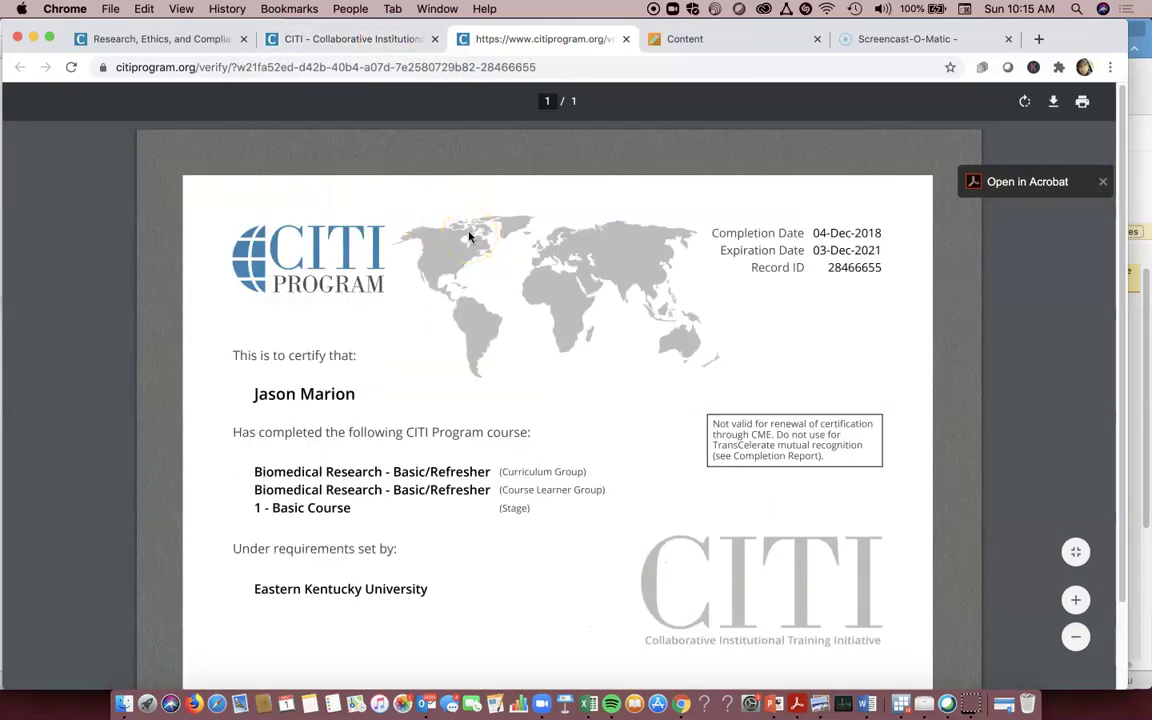
scroll(469, 236, "down", 1)
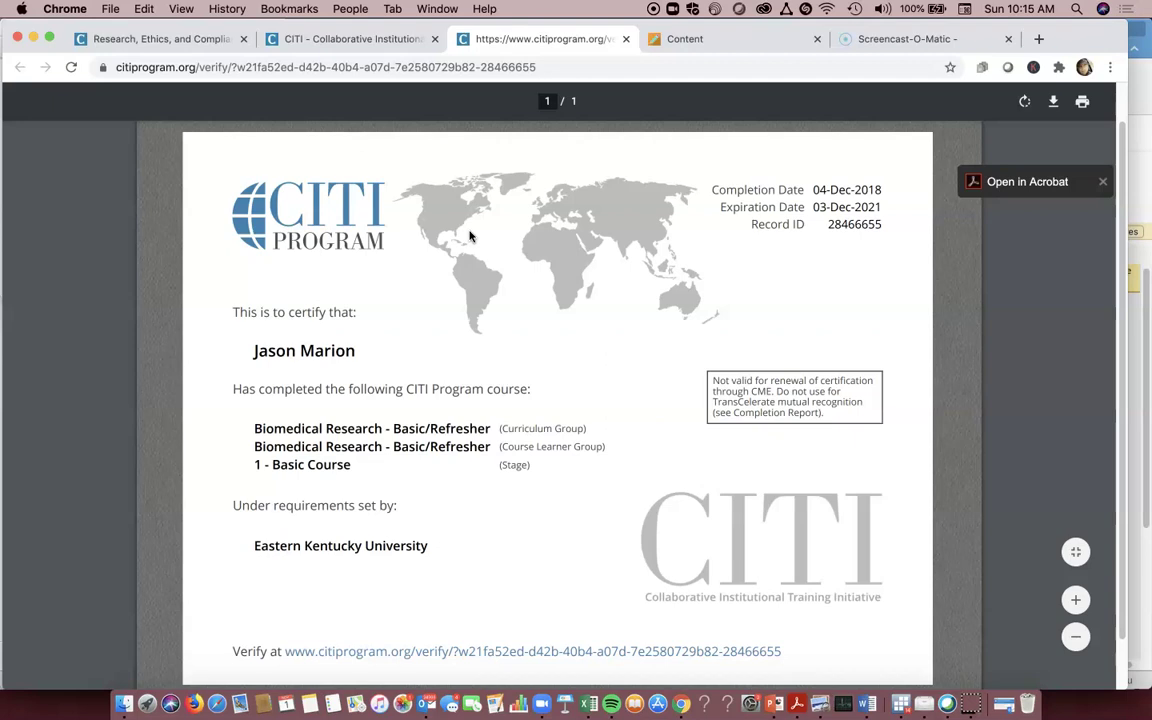